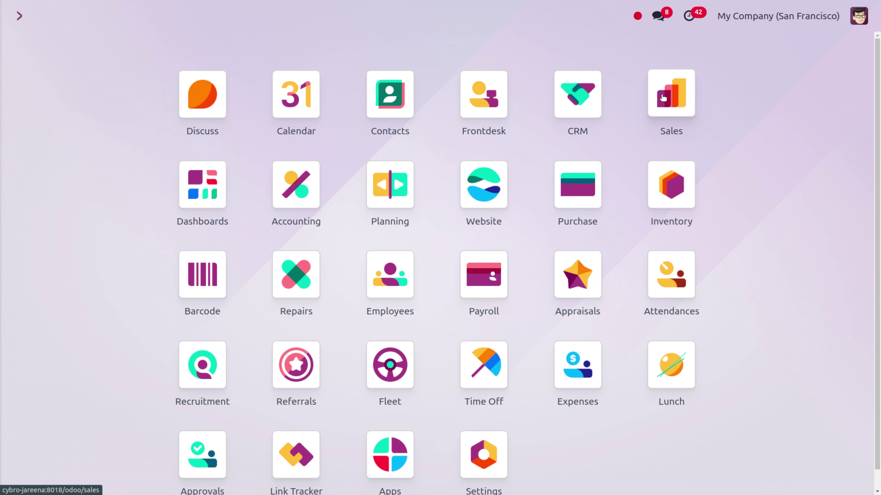
Step: Look over Sales quotation S00028, then go to the CRM pipeline board
{"action": "left_click", "coordinate": [663, 97]}
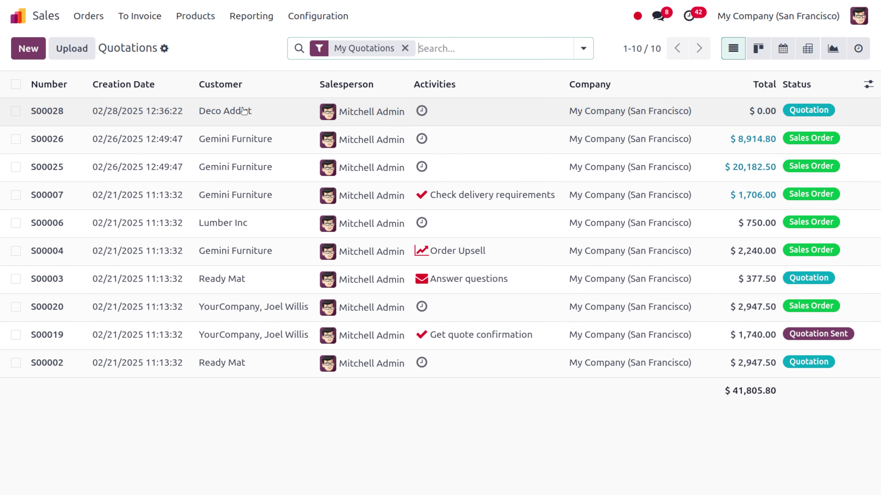
{"action": "left_click", "coordinate": [245, 110]}
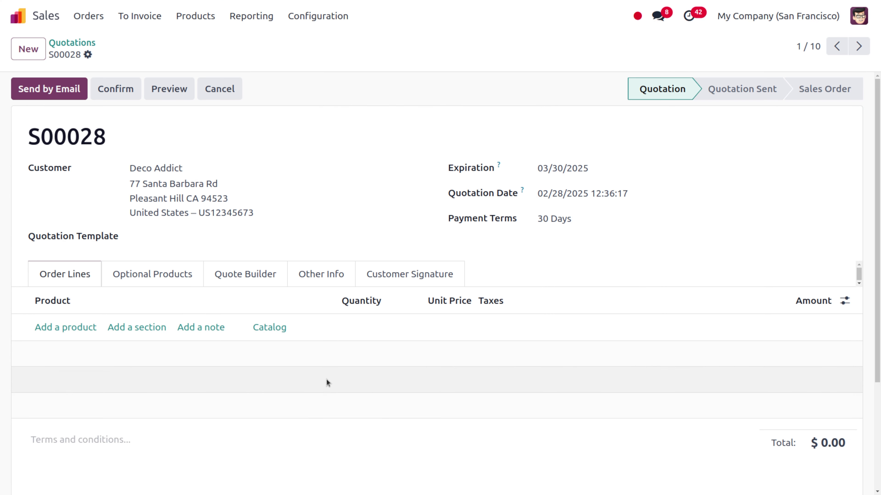
{"action": "scroll", "coordinate": [326, 379], "scroll_direction": "down", "scroll_amount": 4}
{"action": "scroll", "coordinate": [326, 380], "scroll_direction": "up", "scroll_amount": 4}
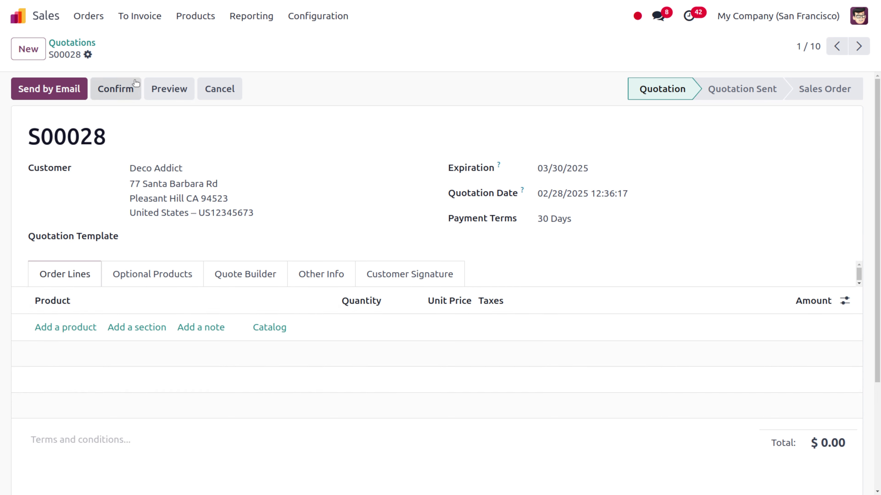
{"action": "left_click", "coordinate": [19, 17]}
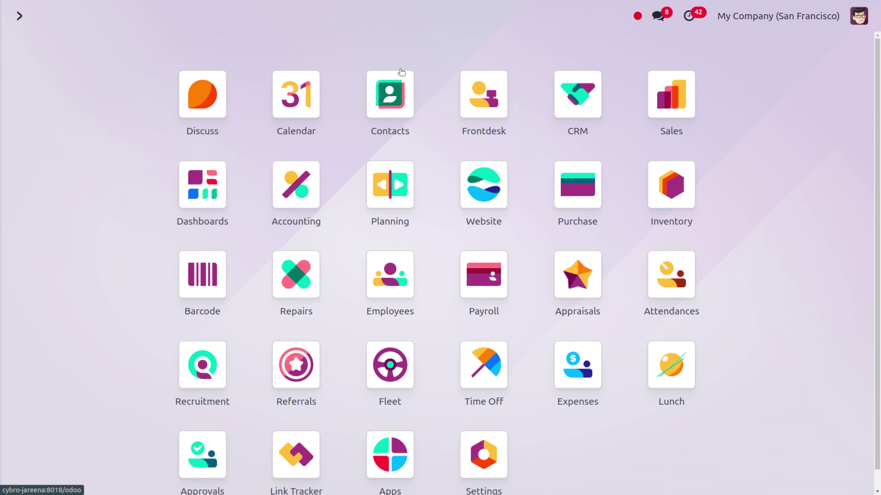
{"action": "left_click", "coordinate": [578, 105]}
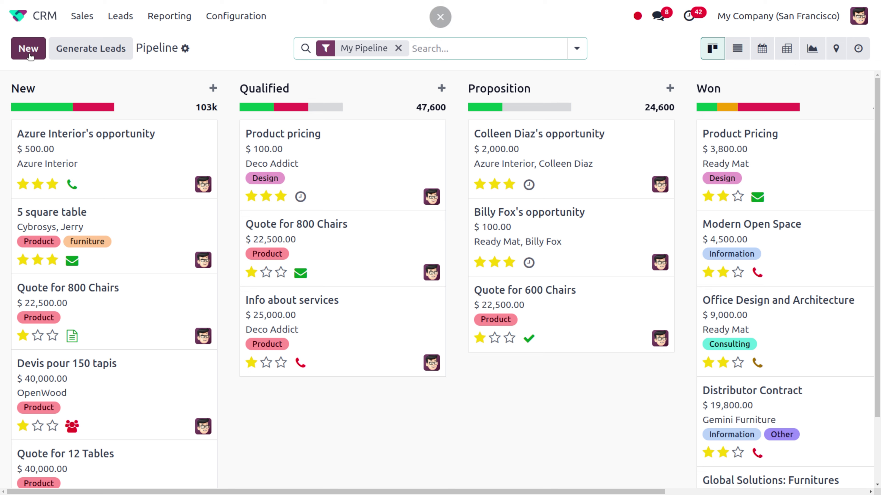
Step: Create a 'Product pricing' opportunity in the New stage and open its full form
{"action": "left_click", "coordinate": [29, 48]}
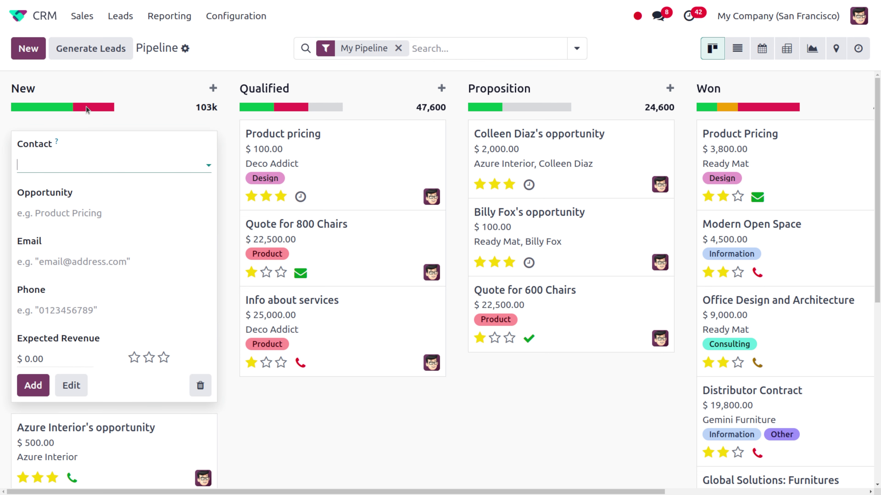
{"action": "left_click", "coordinate": [73, 213]}
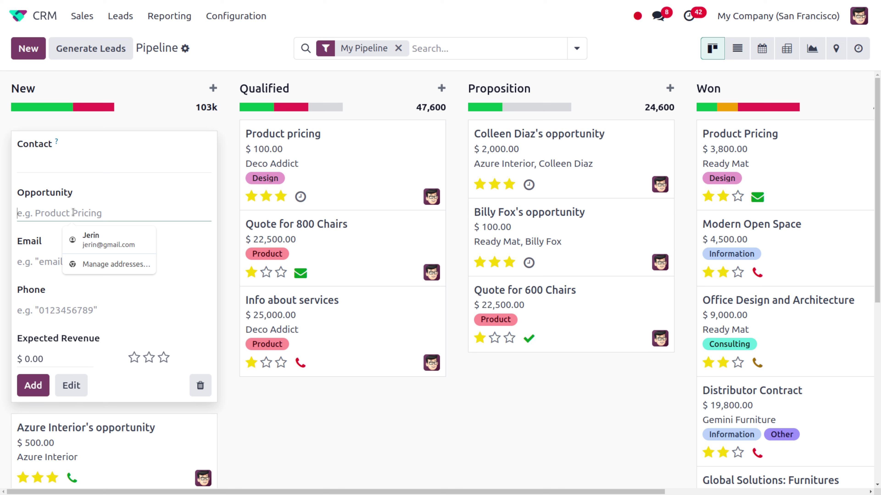
{"action": "type", "text": "Prodi"}
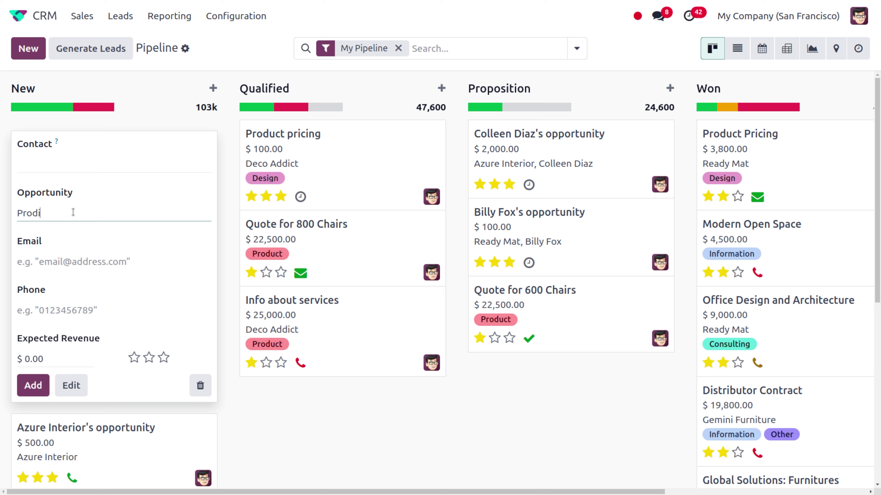
{"action": "key", "text": "BackSpace"}
{"action": "type", "text": "uct pricing"}
{"action": "left_click", "coordinate": [70, 386]}
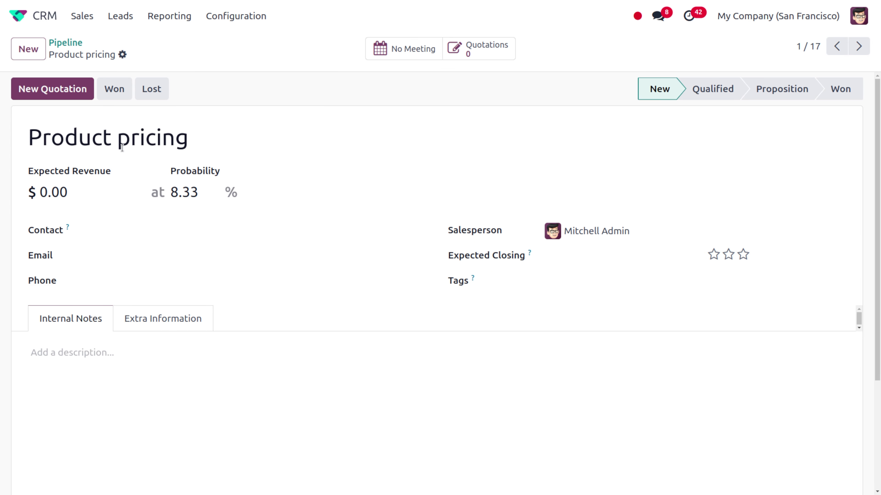
{"action": "scroll", "coordinate": [248, 332], "scroll_direction": "down", "scroll_amount": 4}
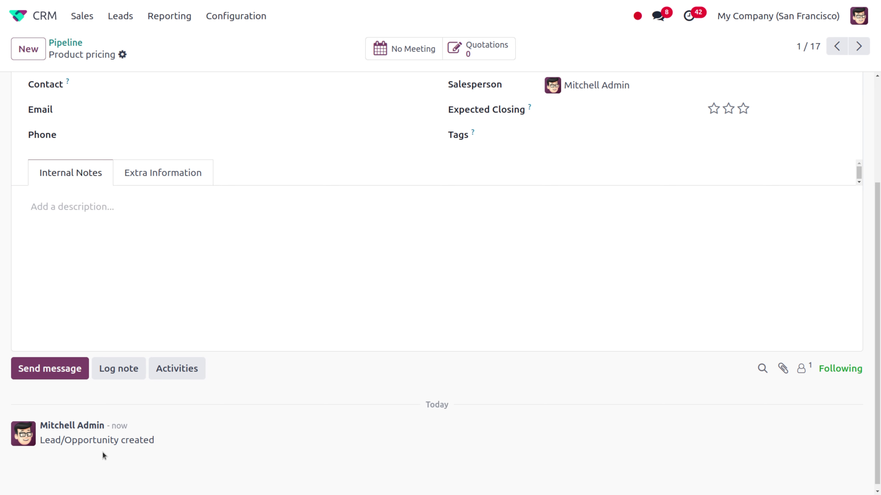
{"action": "scroll", "coordinate": [298, 350], "scroll_direction": "up", "scroll_amount": 4}
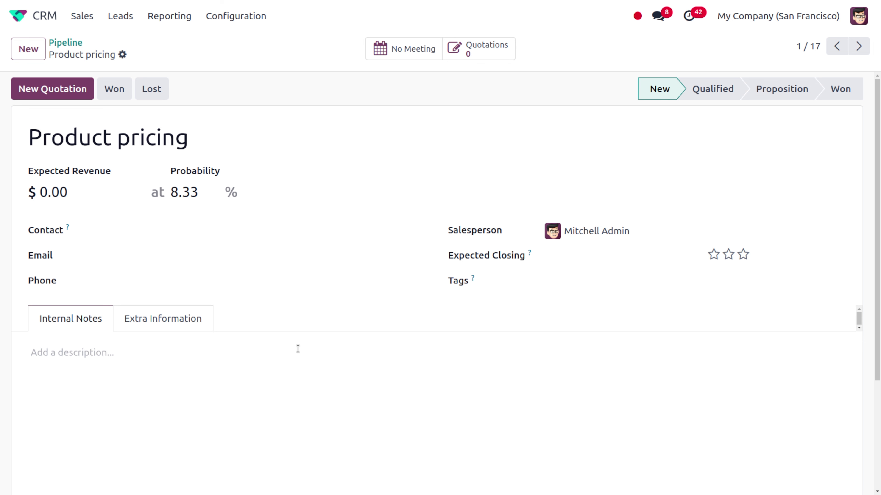
{"action": "scroll", "coordinate": [298, 349], "scroll_direction": "down", "scroll_amount": 4}
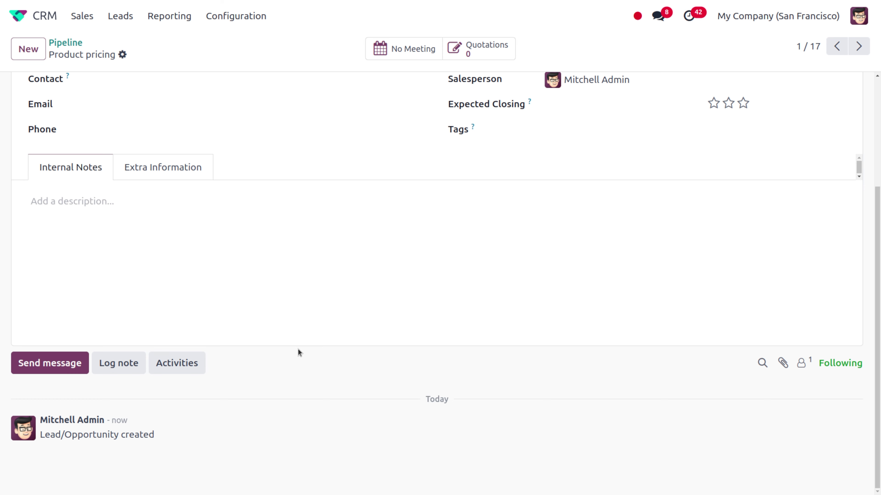
{"action": "scroll", "coordinate": [298, 349], "scroll_direction": "up", "scroll_amount": 4}
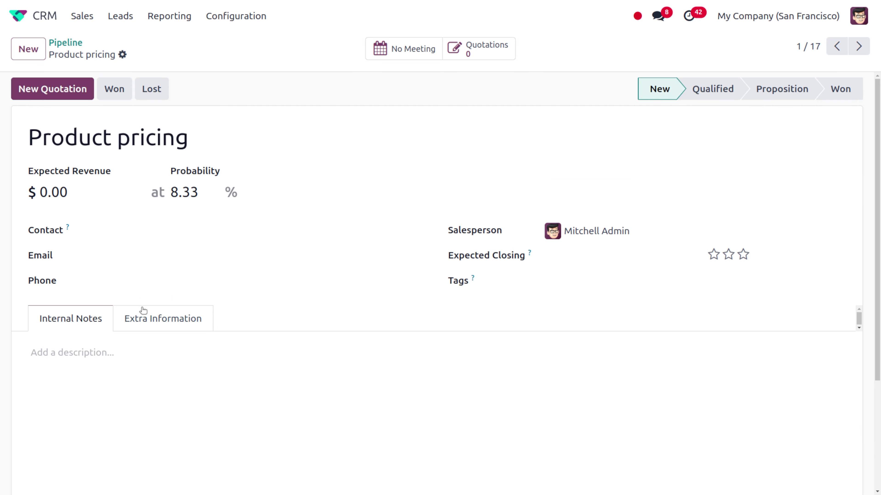
Step: Set the opportunity's contact to the printing press company
{"action": "left_click", "coordinate": [168, 228]}
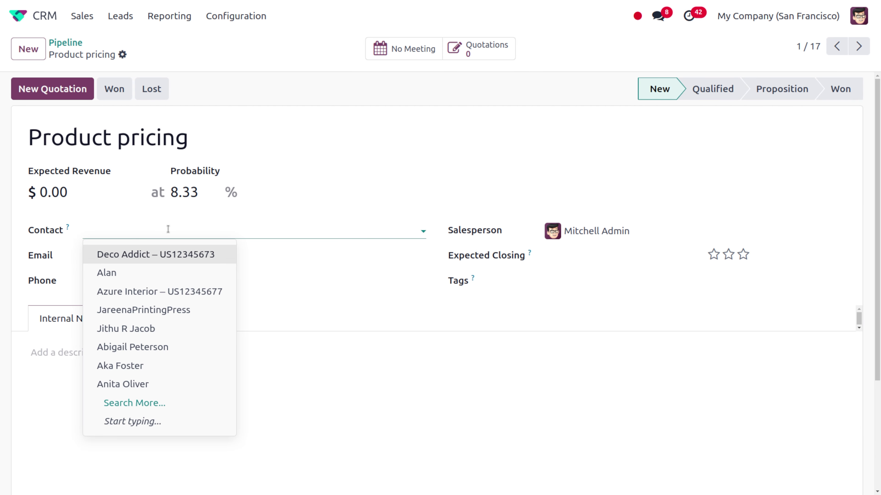
{"action": "left_click", "coordinate": [158, 274]}
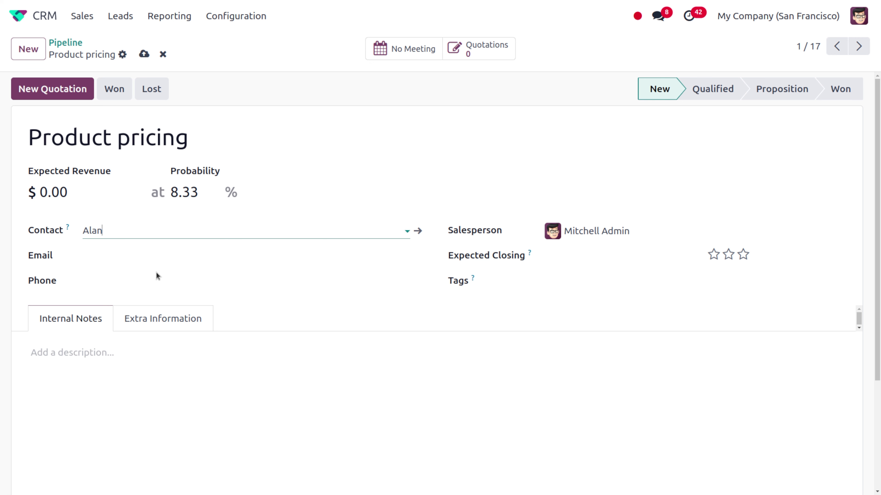
{"action": "left_click", "coordinate": [146, 230]}
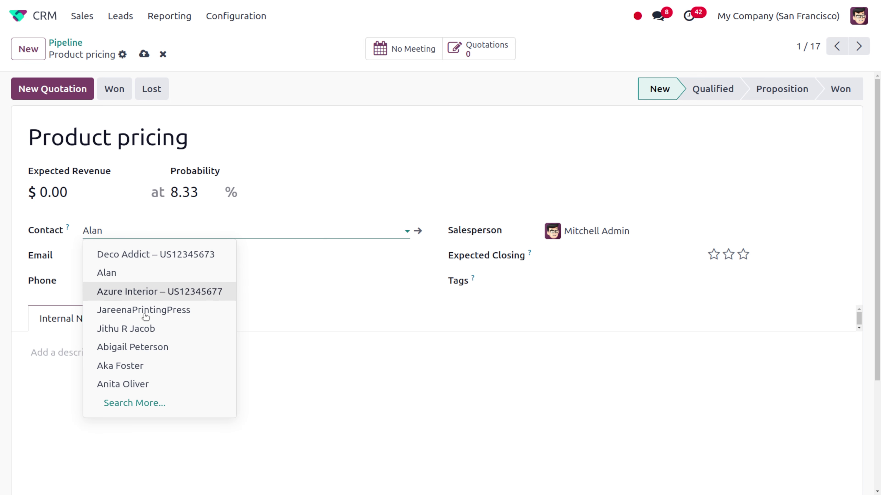
{"action": "left_click", "coordinate": [137, 314]}
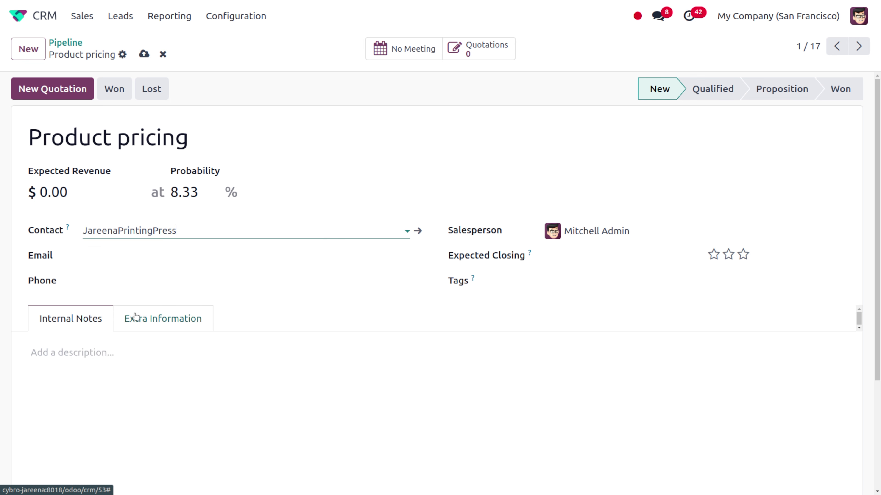
Step: Enter the contact's e-mail address and phone number, then save the opportunity
{"action": "left_click", "coordinate": [142, 256]}
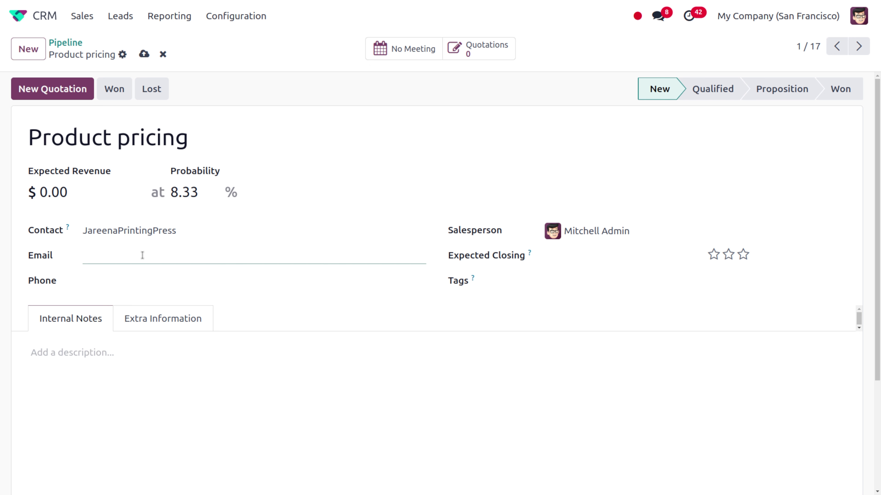
{"action": "left_click", "coordinate": [125, 281]}
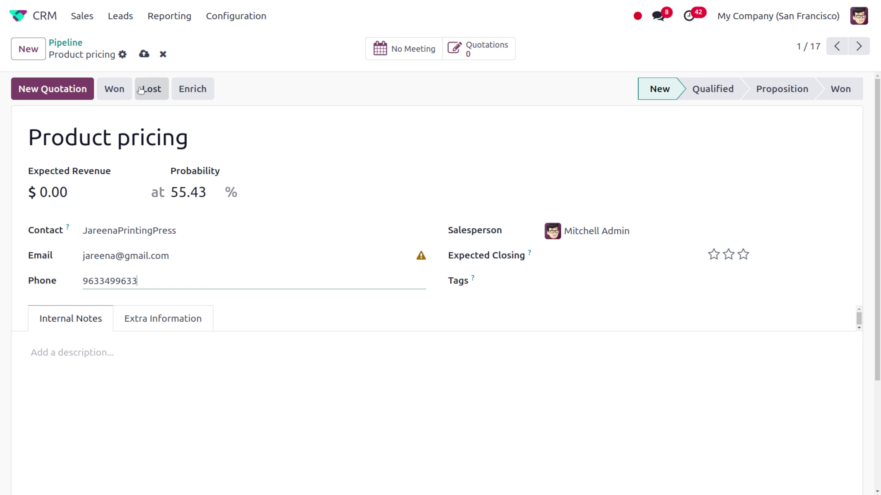
{"action": "left_click", "coordinate": [144, 53]}
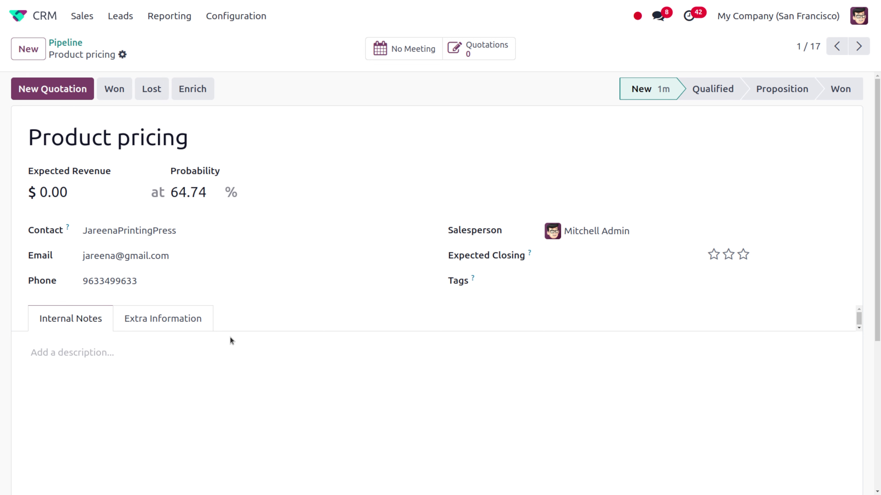
Step: Add the demo user as a follower of the opportunity, with recipient notification on
{"action": "scroll", "coordinate": [230, 337], "scroll_direction": "down", "scroll_amount": 5}
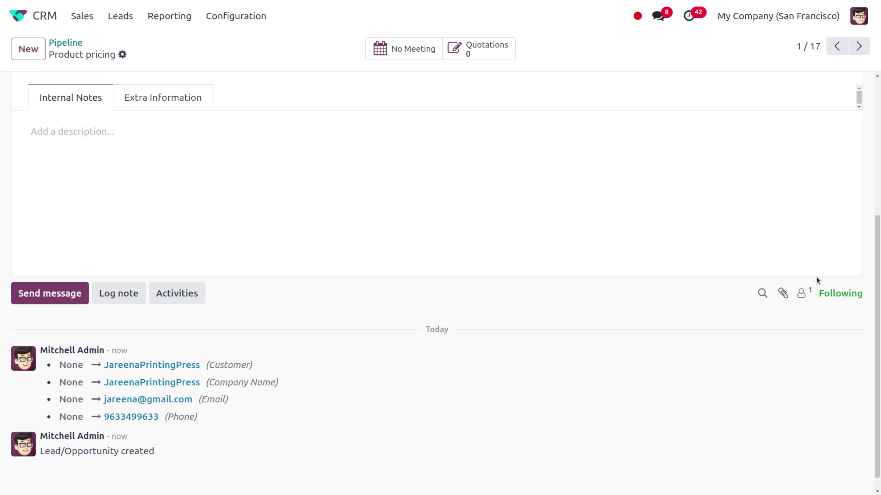
{"action": "left_click", "coordinate": [802, 296]}
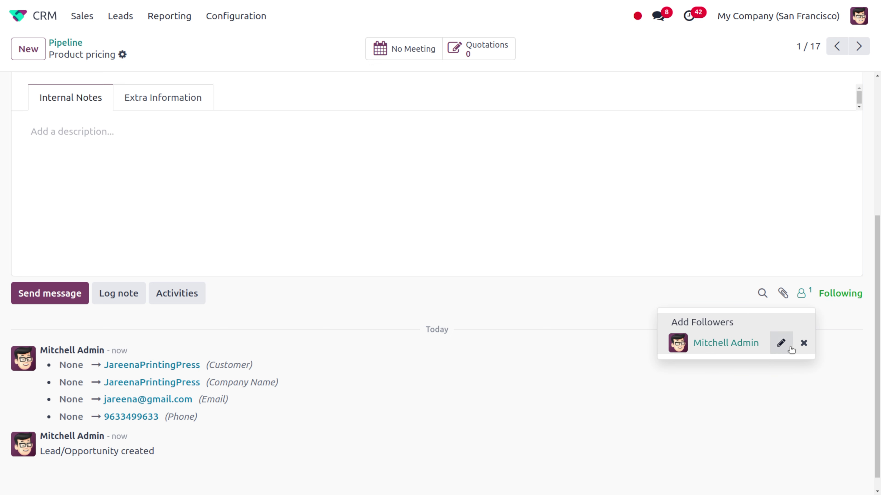
{"action": "left_click", "coordinate": [692, 327]}
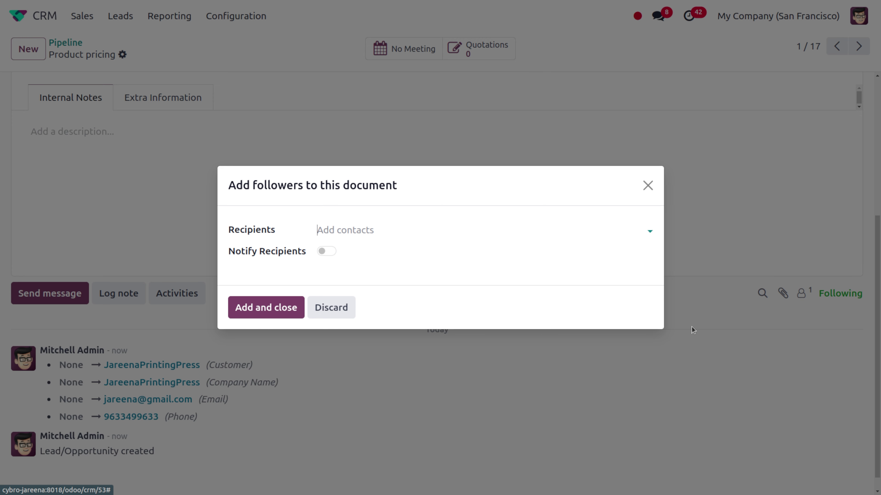
{"action": "left_click", "coordinate": [336, 231]}
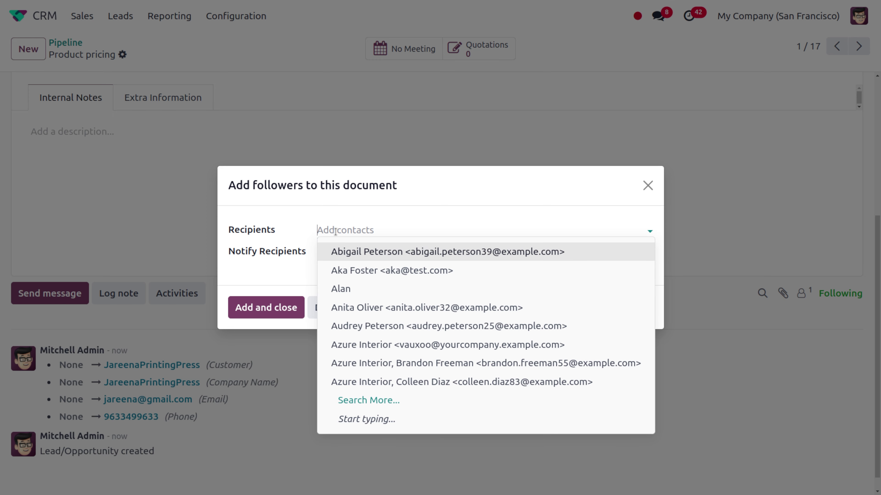
{"action": "type", "text": "marc"}
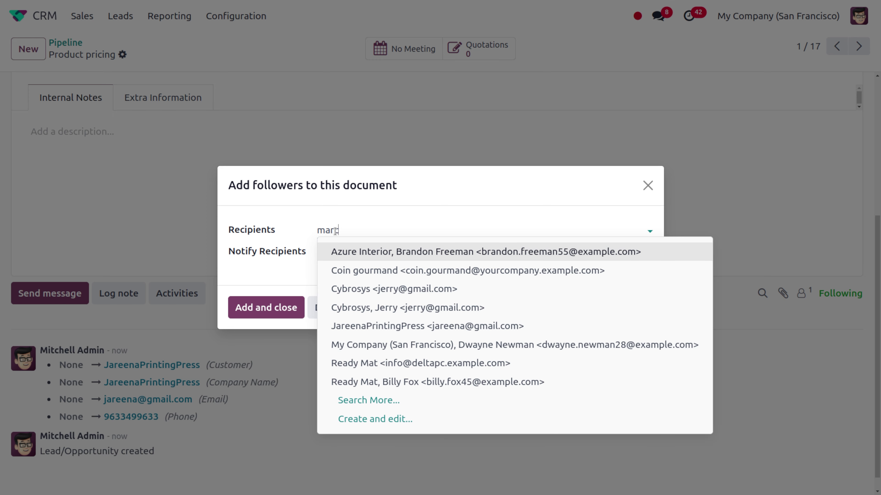
{"action": "key", "text": "Return"}
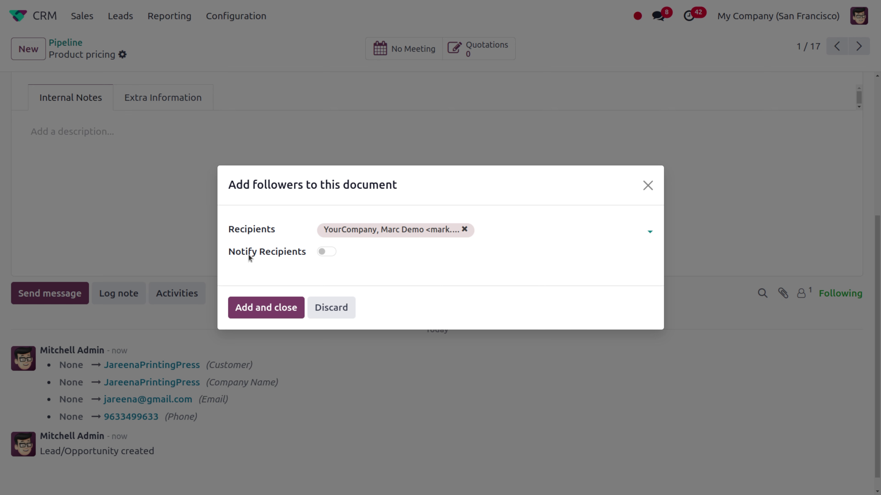
{"action": "left_click", "coordinate": [322, 251]}
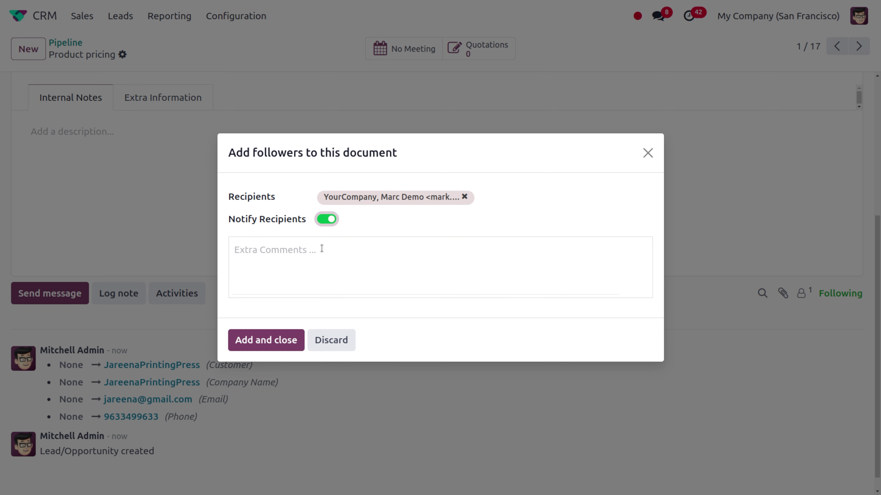
{"action": "left_click", "coordinate": [255, 347]}
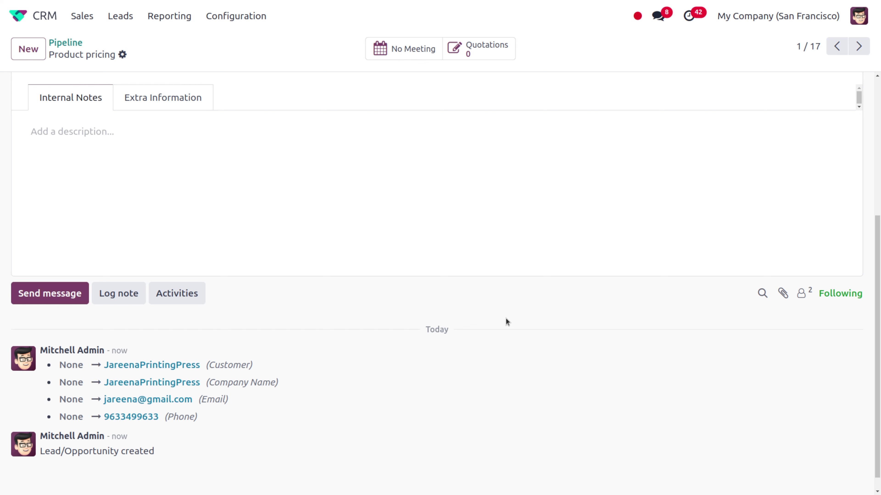
Step: Review the opportunity's followers list, then close it
{"action": "left_click", "coordinate": [810, 293]}
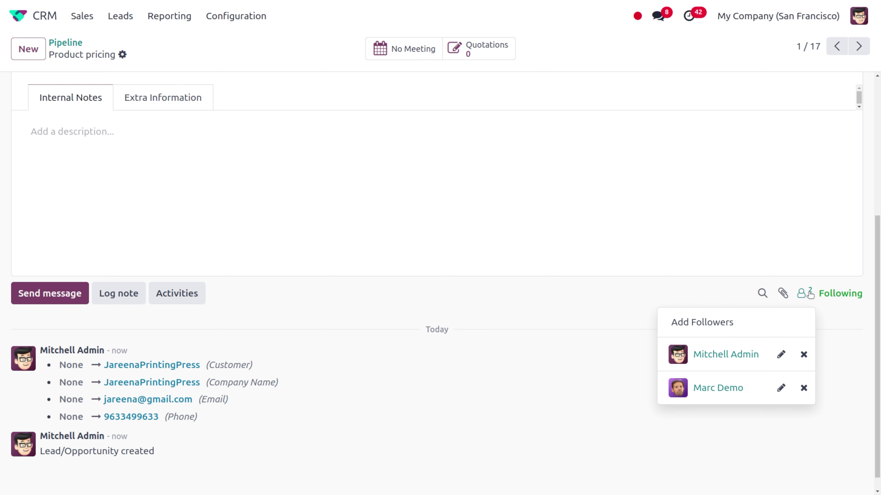
{"action": "left_click", "coordinate": [484, 197]}
{"action": "scroll", "coordinate": [483, 198], "scroll_direction": "up", "scroll_amount": 5}
{"action": "scroll", "coordinate": [483, 196], "scroll_direction": "up", "scroll_amount": 1}
{"action": "scroll", "coordinate": [483, 197], "scroll_direction": "down", "scroll_amount": 1}
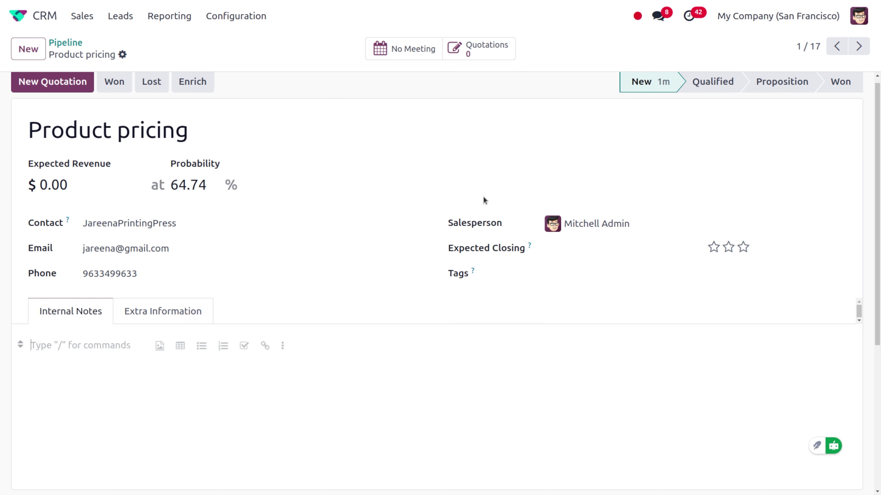
{"action": "scroll", "coordinate": [483, 196], "scroll_direction": "up", "scroll_amount": 1}
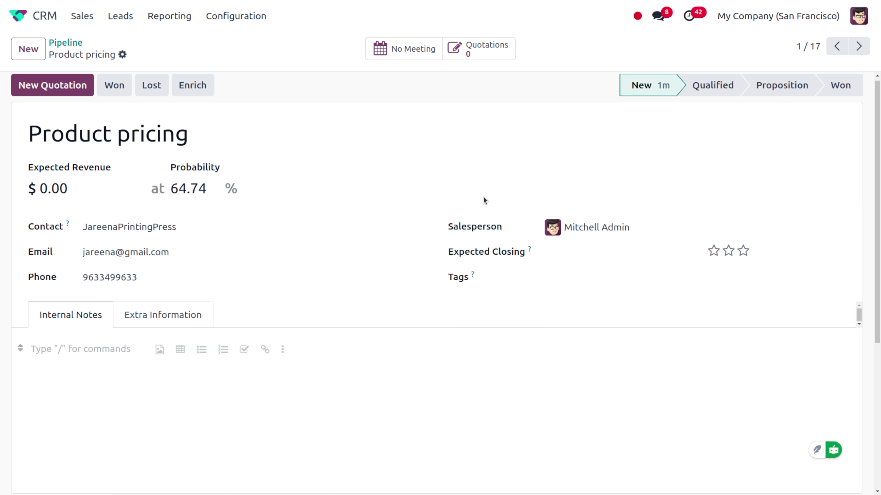
Step: Move the opportunity to the Qualified stage, raising its probability to 81.68%
{"action": "left_click", "coordinate": [695, 87]}
{"action": "scroll", "coordinate": [449, 250], "scroll_direction": "down", "scroll_amount": 10}
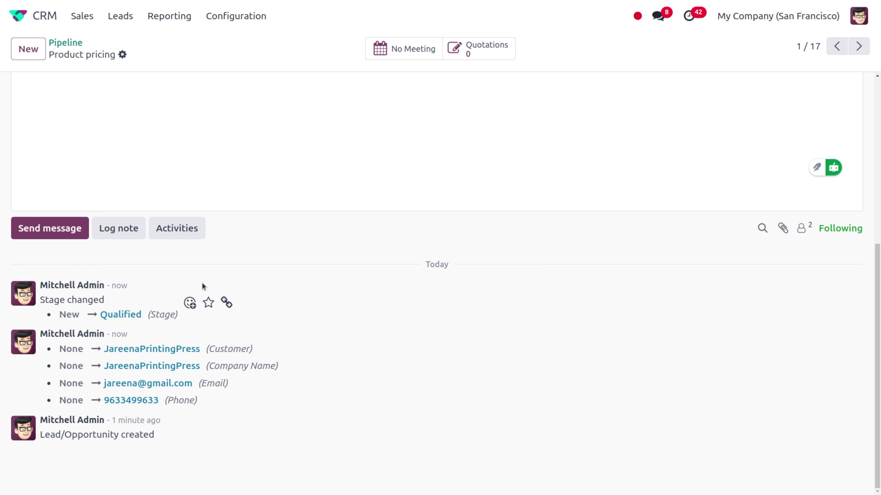
{"action": "scroll", "coordinate": [382, 304], "scroll_direction": "up", "scroll_amount": 3}
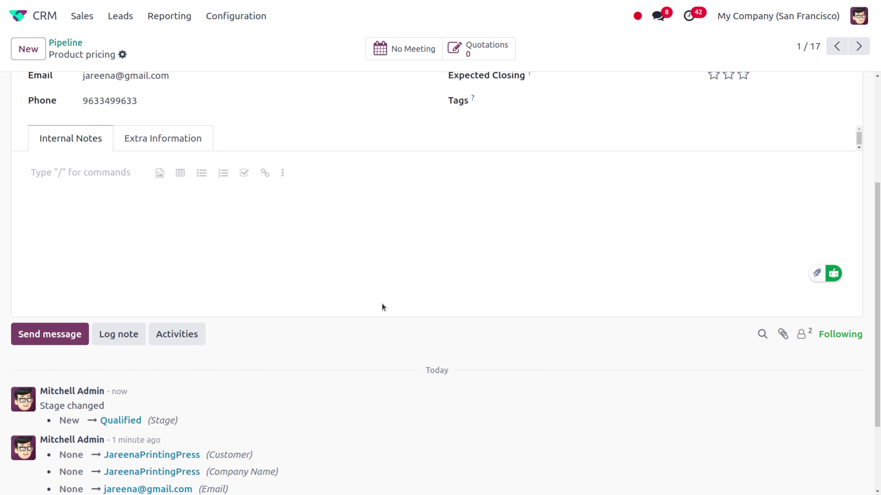
{"action": "scroll", "coordinate": [382, 303], "scroll_direction": "down", "scroll_amount": 3}
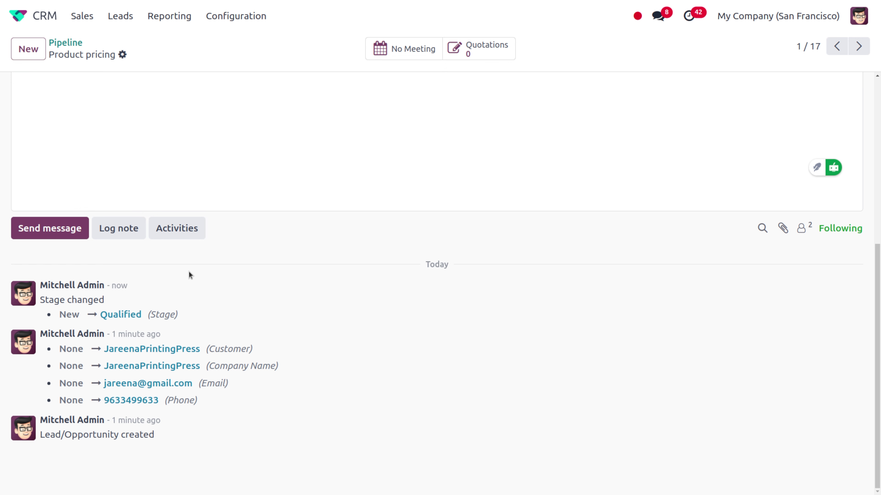
Step: Send followers the message 'hi please go through the pricing catalogue'
{"action": "left_click", "coordinate": [49, 227]}
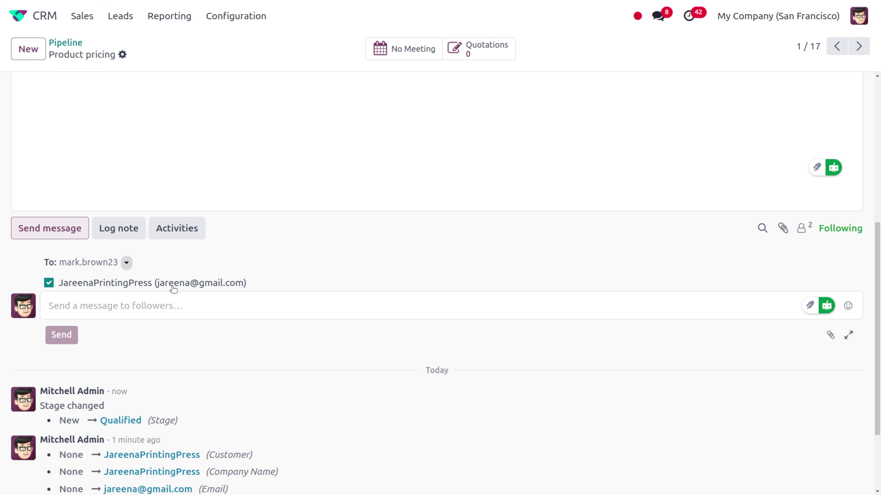
{"action": "scroll", "coordinate": [215, 185], "scroll_direction": "up", "scroll_amount": 10}
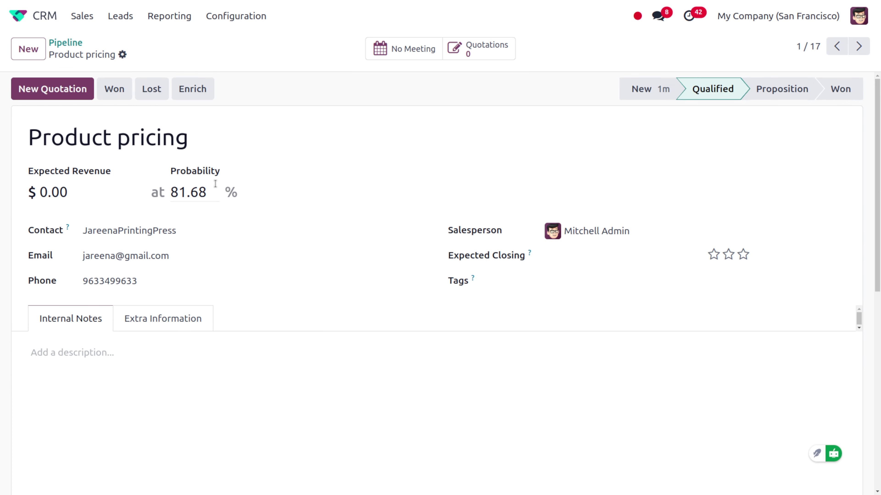
{"action": "scroll", "coordinate": [190, 332], "scroll_direction": "down", "scroll_amount": 10}
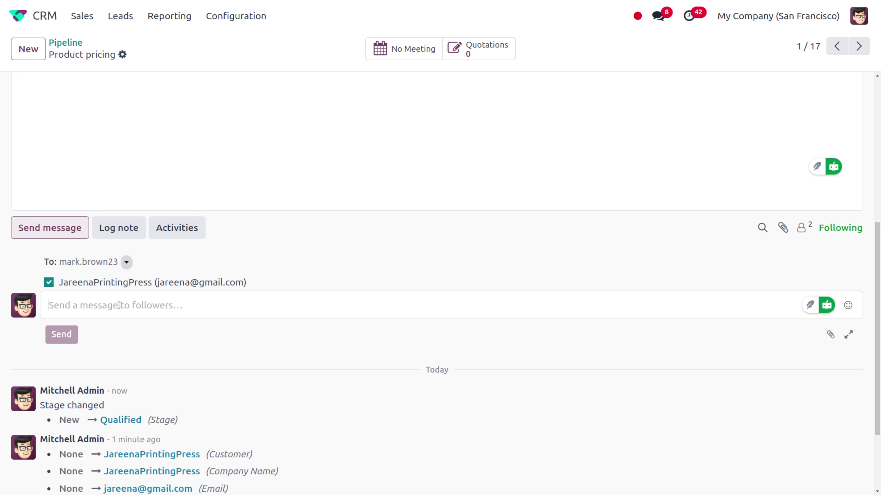
{"action": "type", "text": "h"}
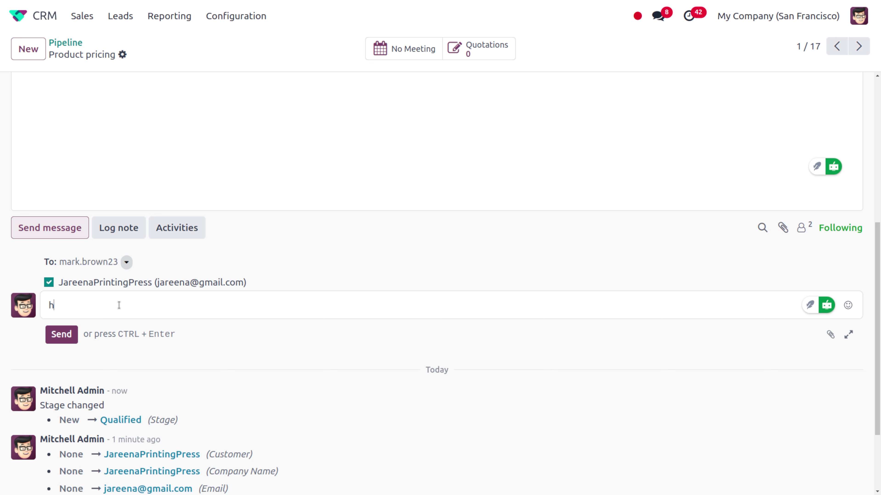
{"action": "type", "text": "i p"}
{"action": "type", "text": "lease go through t"}
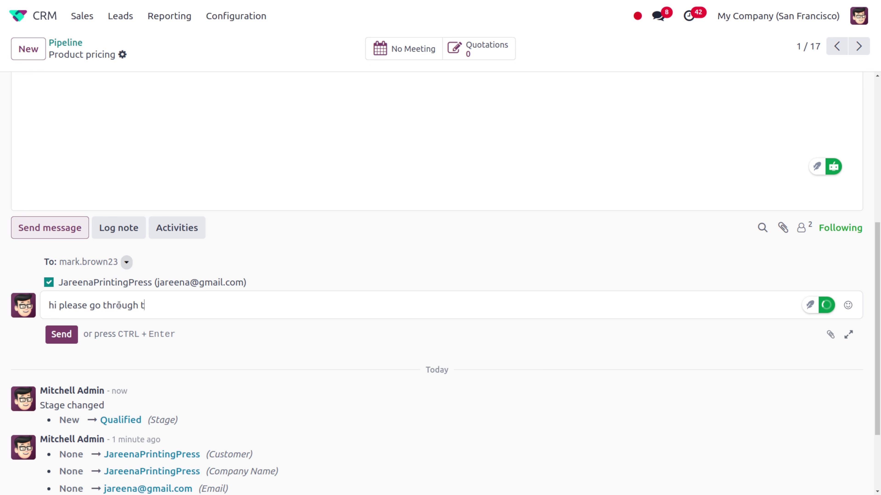
{"action": "type", "text": "he prici"}
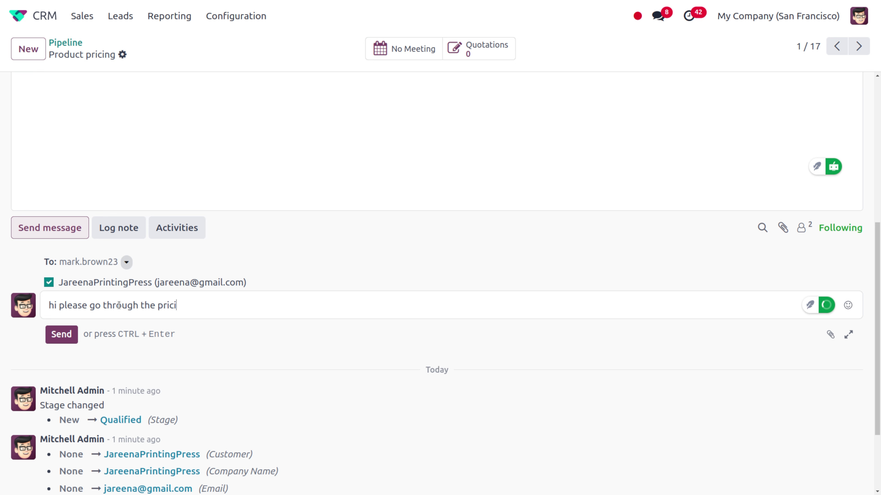
{"action": "type", "text": "ng cata"}
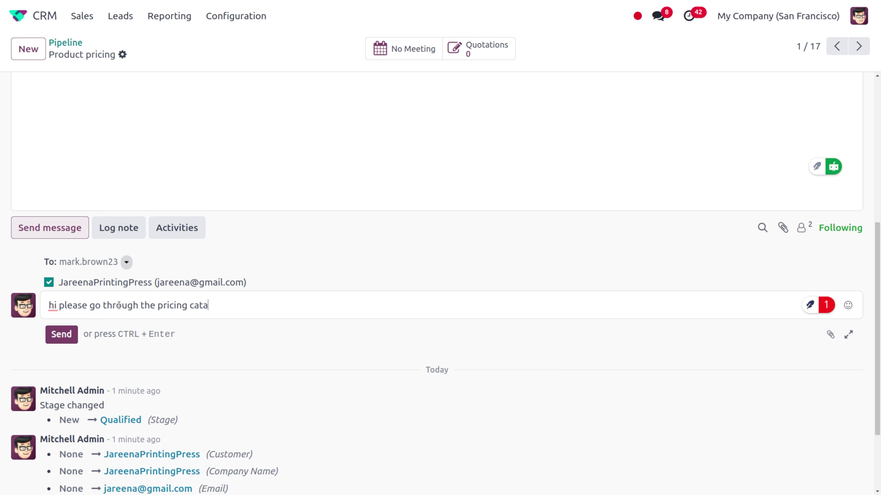
{"action": "type", "text": "logue"}
{"action": "left_click", "coordinate": [65, 335]}
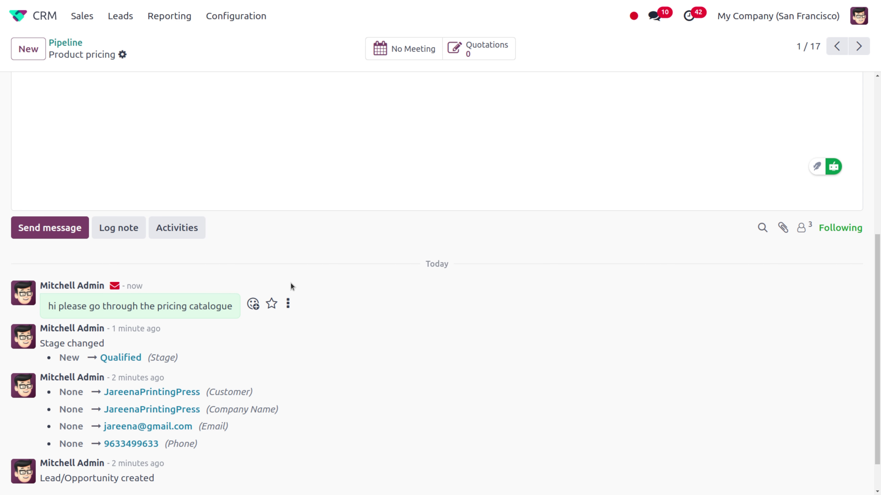
{"action": "left_click", "coordinate": [809, 229]}
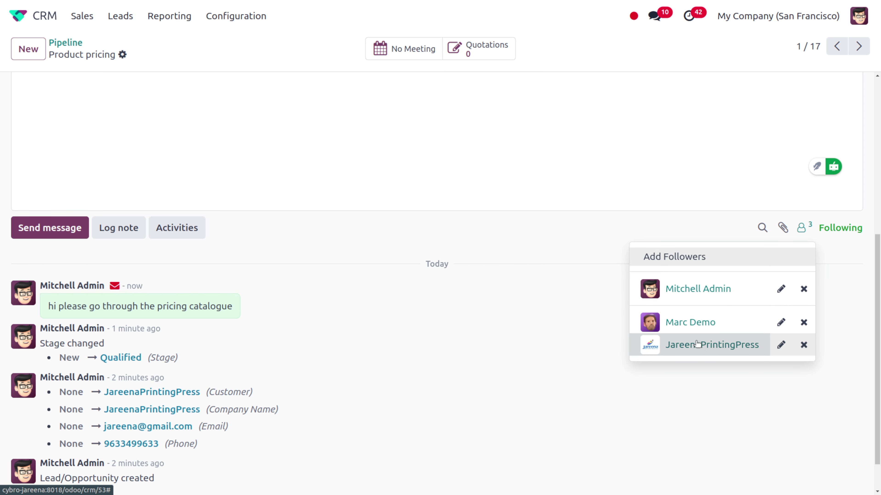
{"action": "left_click", "coordinate": [523, 360]}
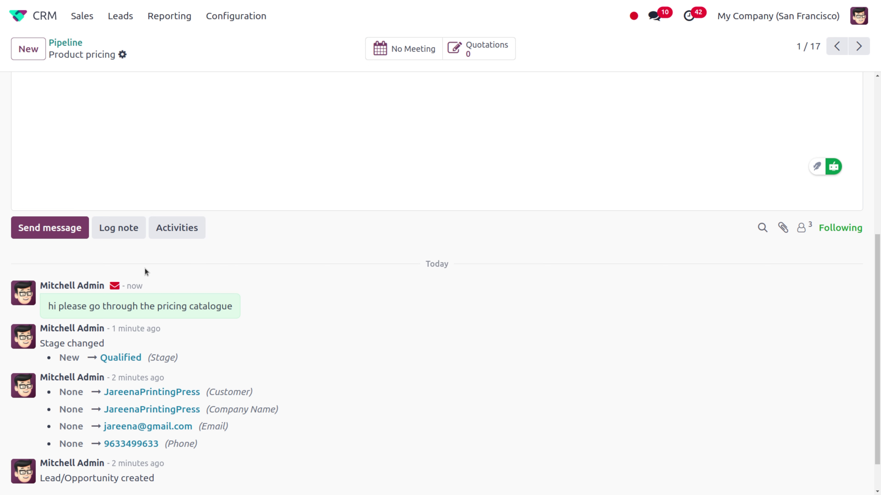
Step: Log a note @-mentioning the demo user: 'kindly update the email status'
{"action": "left_click", "coordinate": [115, 235]}
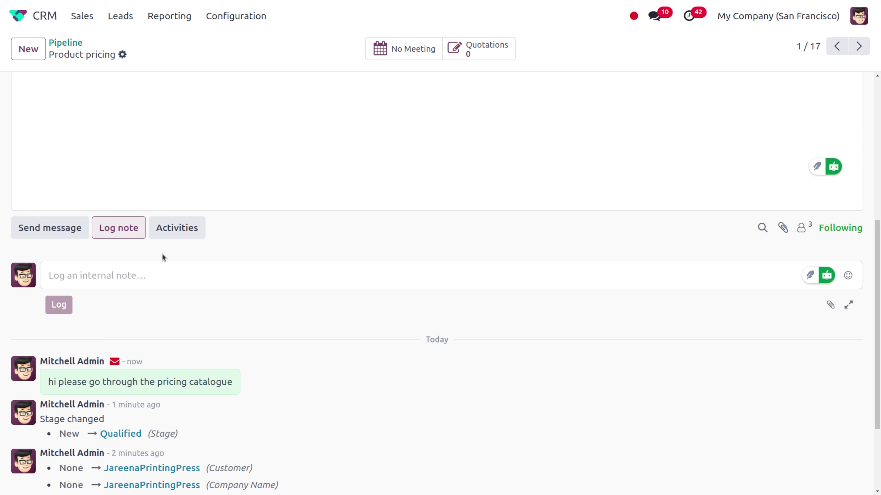
{"action": "type", "text": "@"}
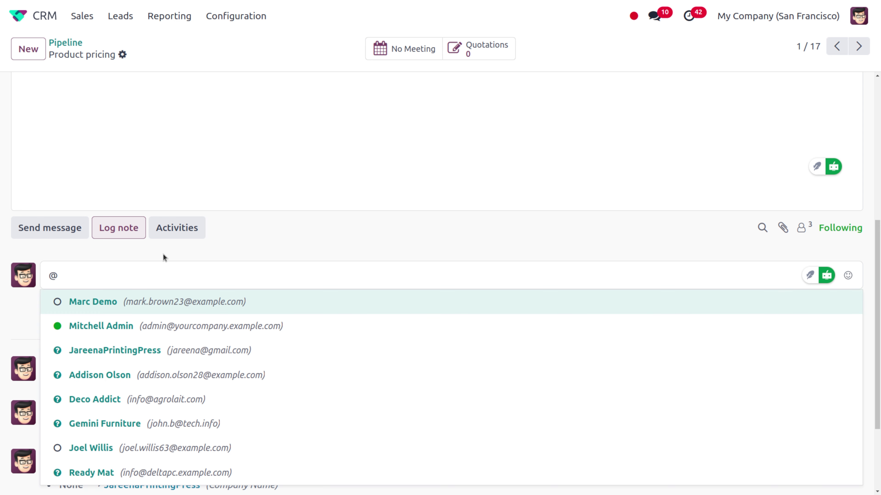
{"action": "key", "text": "Return"}
{"action": "type", "text": "kindly"}
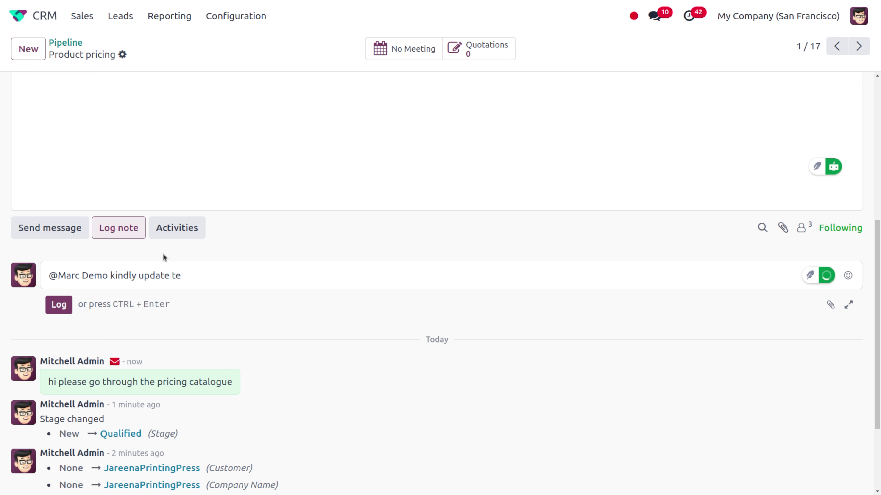
{"action": "type", "text": "update the email status"}
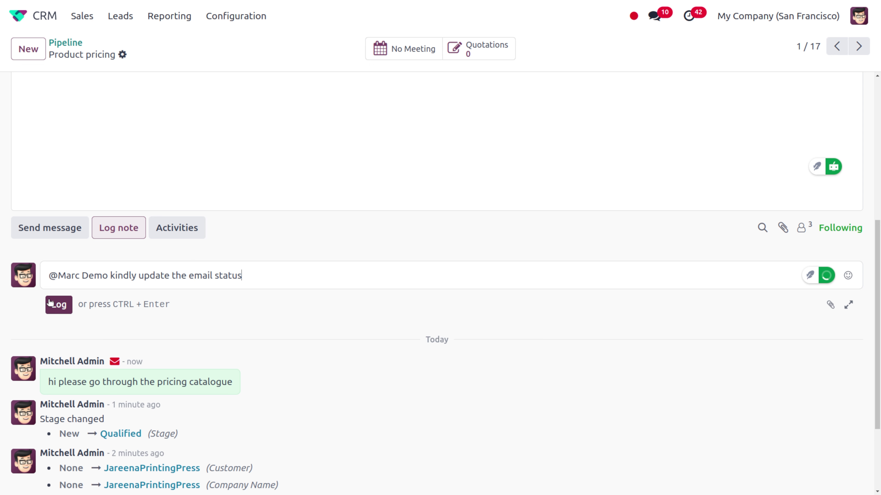
{"action": "left_click", "coordinate": [64, 305]}
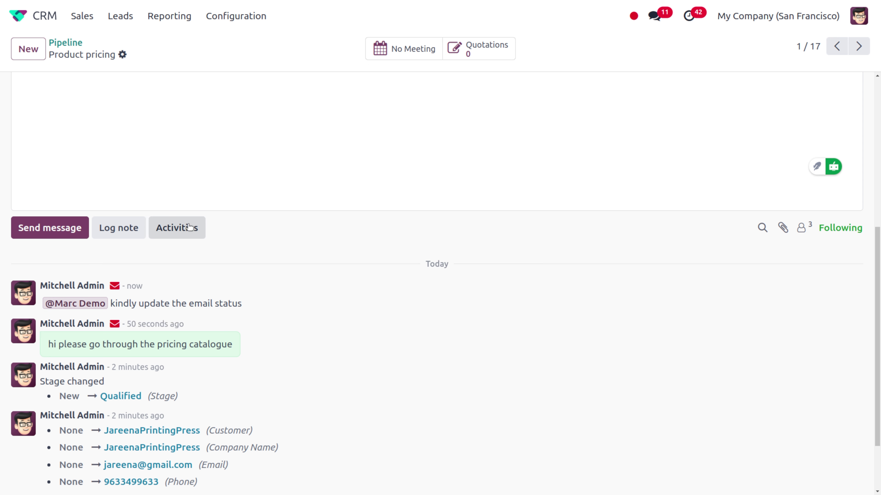
Step: Schedule a Meeting activity on the opportunity with the summary 'Discuss proposal'
{"action": "left_click", "coordinate": [189, 227]}
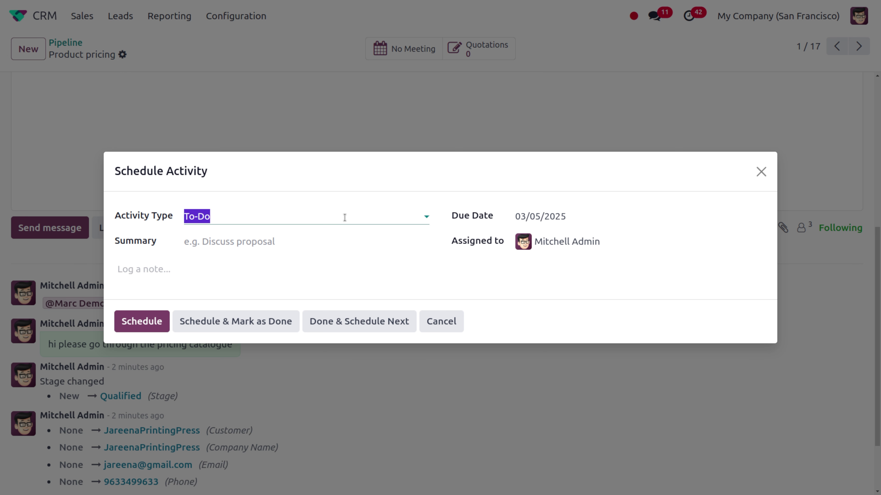
{"action": "left_click", "coordinate": [394, 218]}
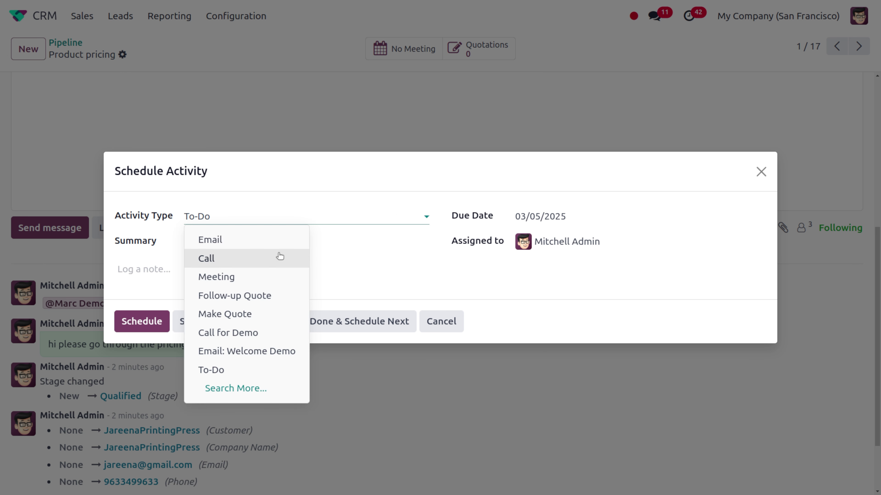
{"action": "left_click", "coordinate": [245, 276]}
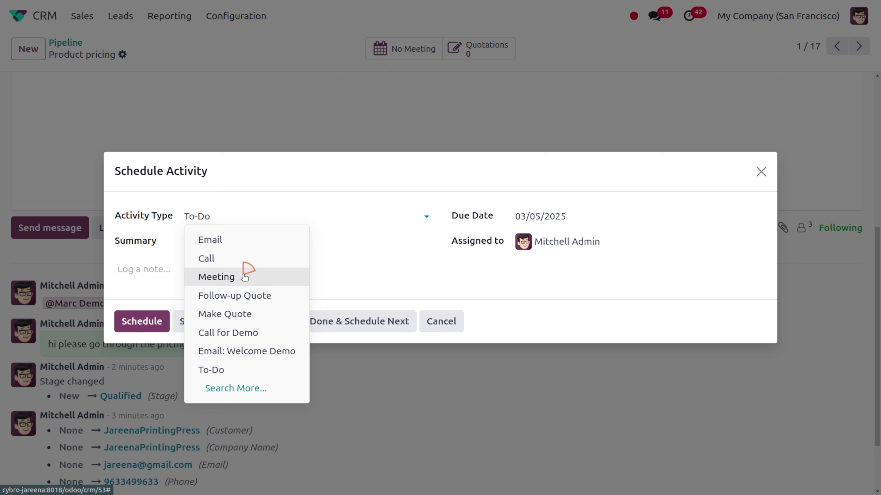
{"action": "left_click", "coordinate": [230, 257]}
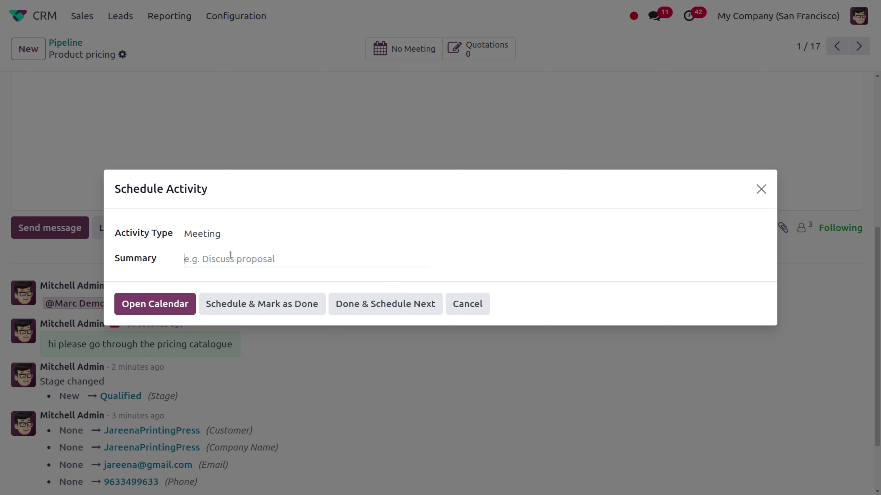
{"action": "type", "text": "Discuss po"}
{"action": "key", "text": "BackSpace"}
{"action": "type", "text": "roposal"}
Step: In the Meetings calendar, shift the existing Friday event earlier and create 'Discuss proposal' at Friday 18:30
{"action": "left_click", "coordinate": [152, 302]}
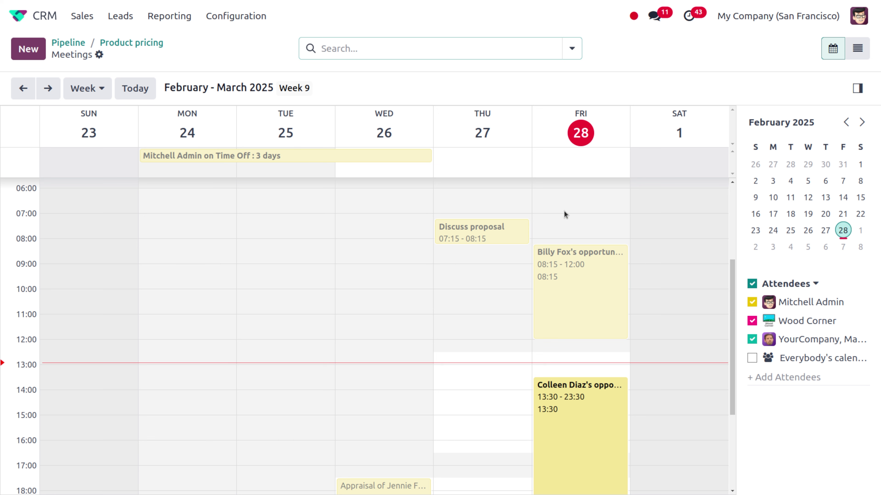
{"action": "scroll", "coordinate": [600, 361], "scroll_direction": "down", "scroll_amount": 4}
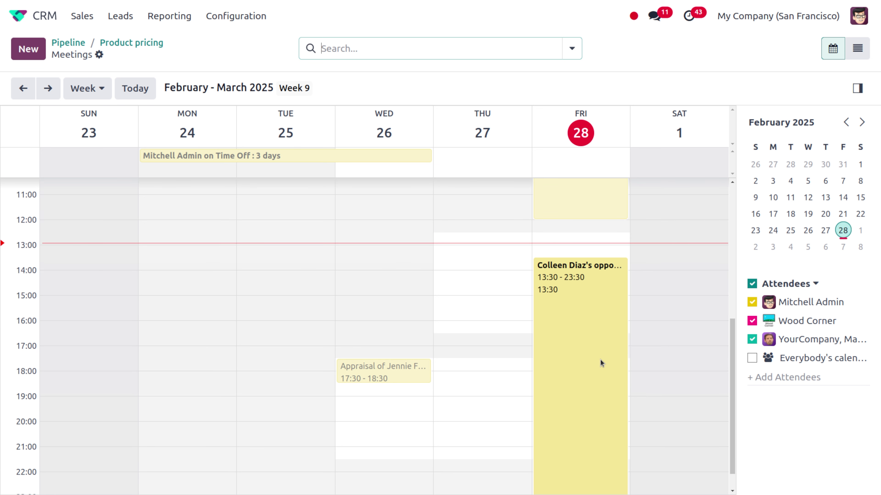
{"action": "scroll", "coordinate": [600, 360], "scroll_direction": "up", "scroll_amount": 10}
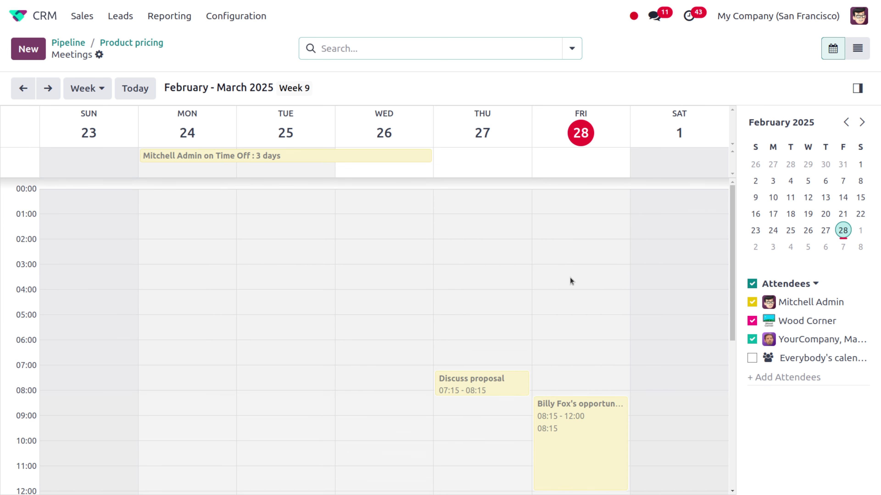
{"action": "scroll", "coordinate": [577, 369], "scroll_direction": "down", "scroll_amount": 10}
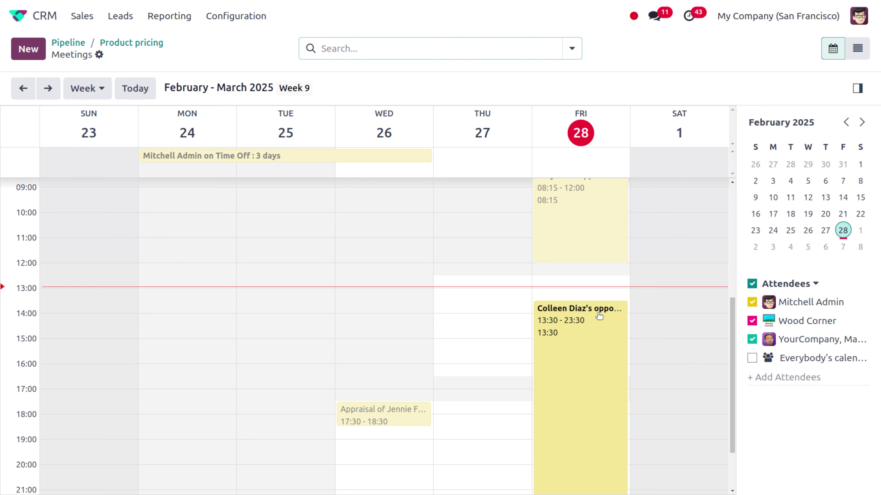
{"action": "scroll", "coordinate": [562, 436], "scroll_direction": "down", "scroll_amount": 3}
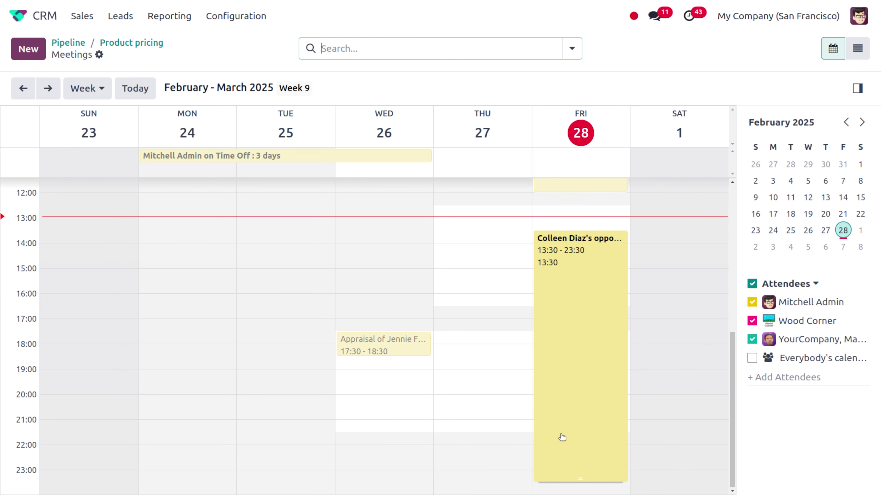
{"action": "left_click_drag", "start_coordinate": [559, 324], "coordinate": [653, 392]}
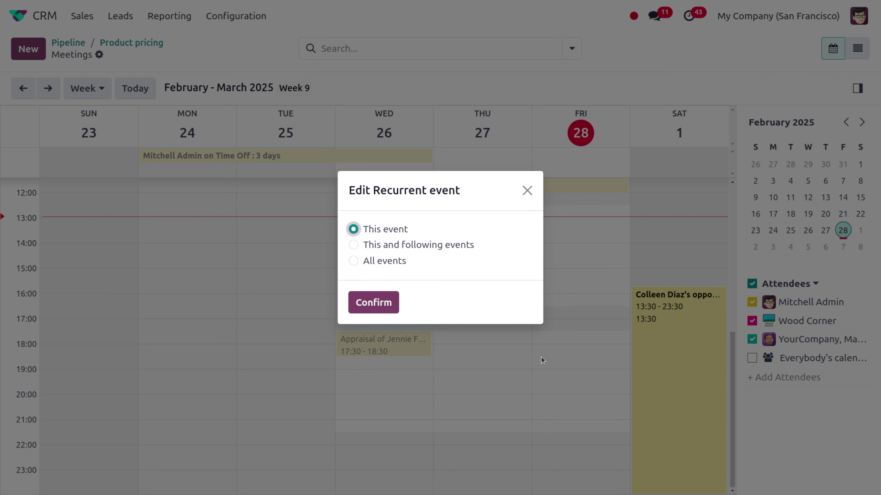
{"action": "left_click", "coordinate": [527, 191]}
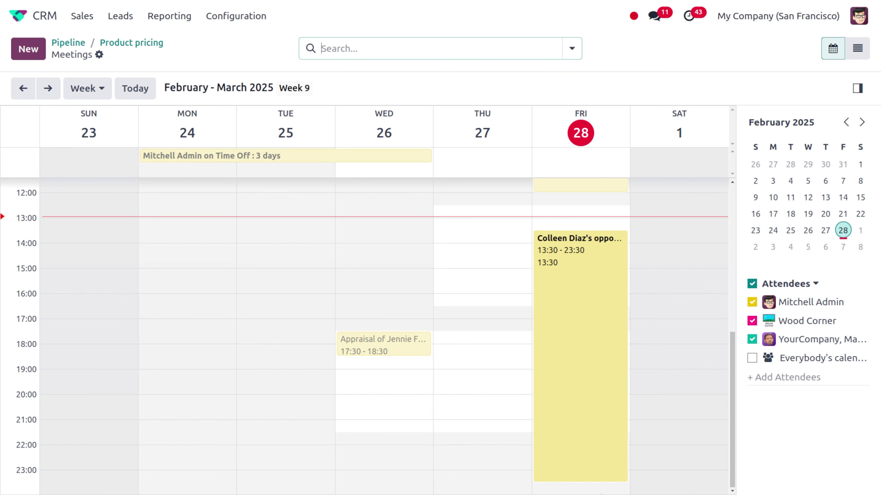
{"action": "left_click_drag", "start_coordinate": [575, 427], "coordinate": [568, 305]}
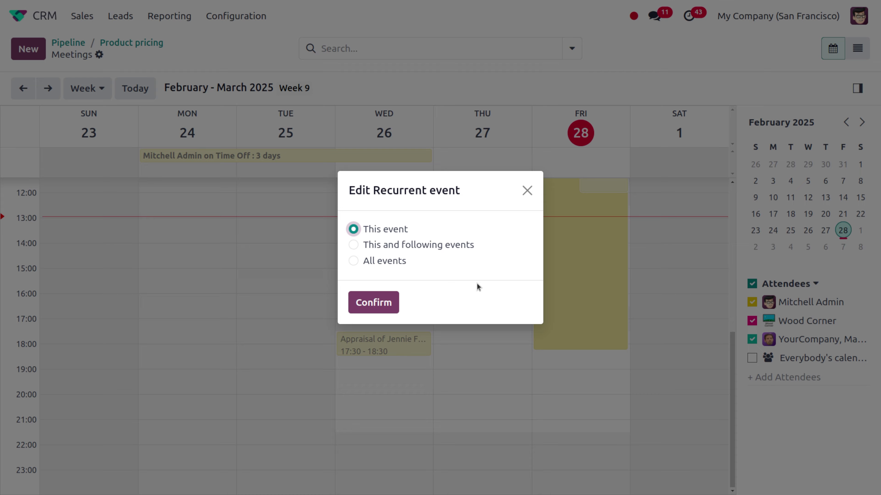
{"action": "left_click", "coordinate": [370, 303]}
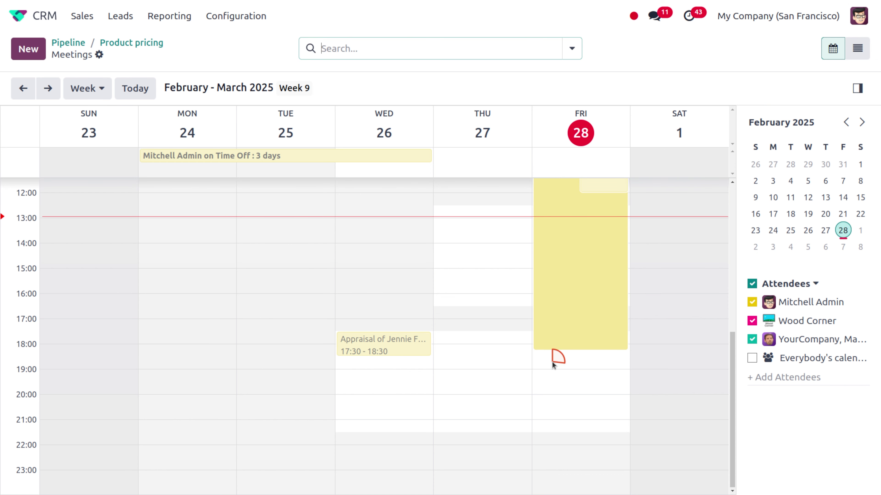
{"action": "left_click", "coordinate": [551, 361]}
{"action": "type", "text": "Discuss proposal"}
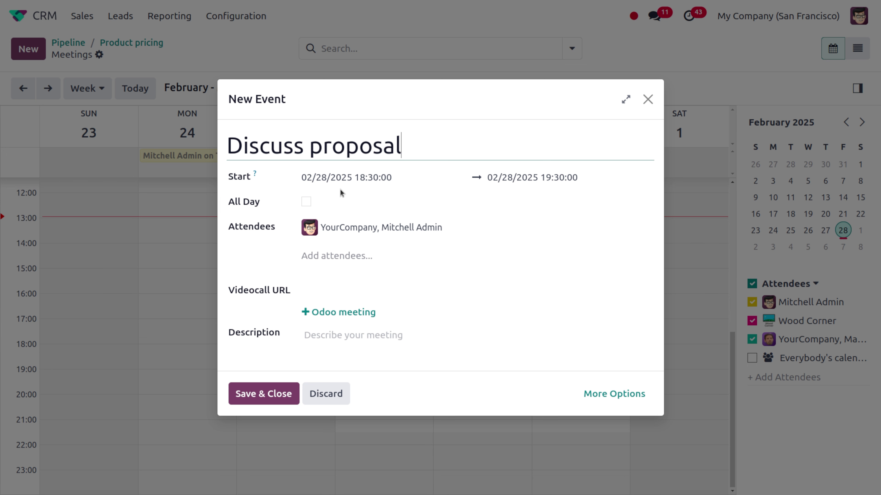
Step: Keep the meeting timed, add the customer company and a colleague as attendees, add a video-call link, and save
{"action": "left_click", "coordinate": [306, 203]}
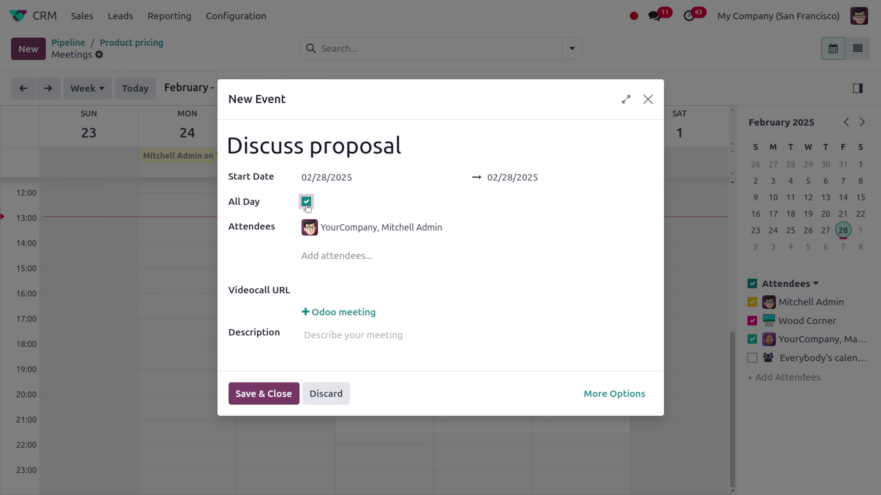
{"action": "left_click", "coordinate": [306, 202]}
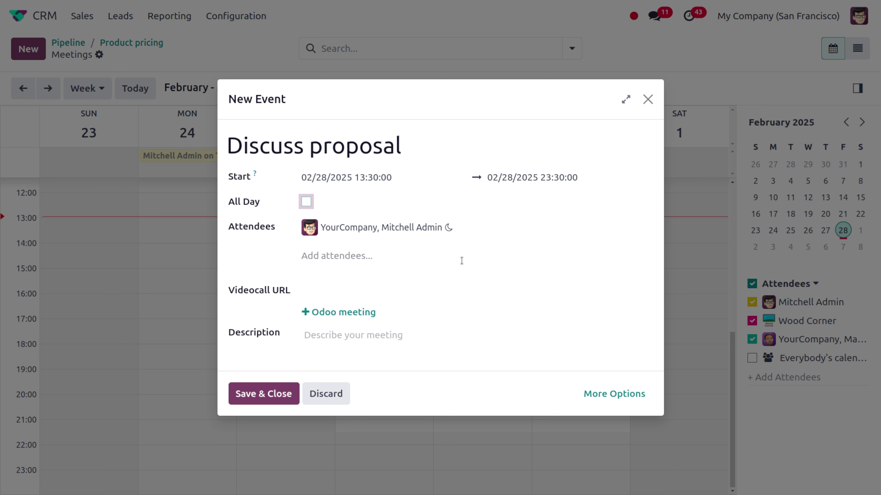
{"action": "left_click", "coordinate": [359, 257]}
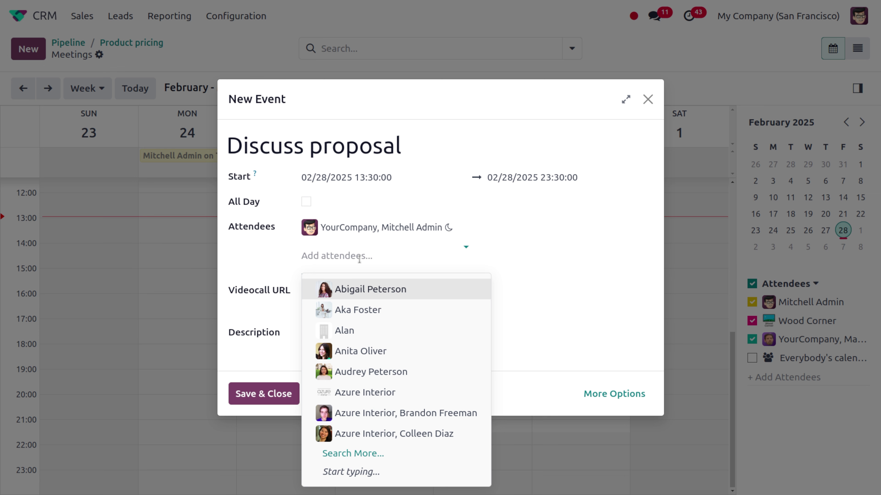
{"action": "type", "text": "jaree"}
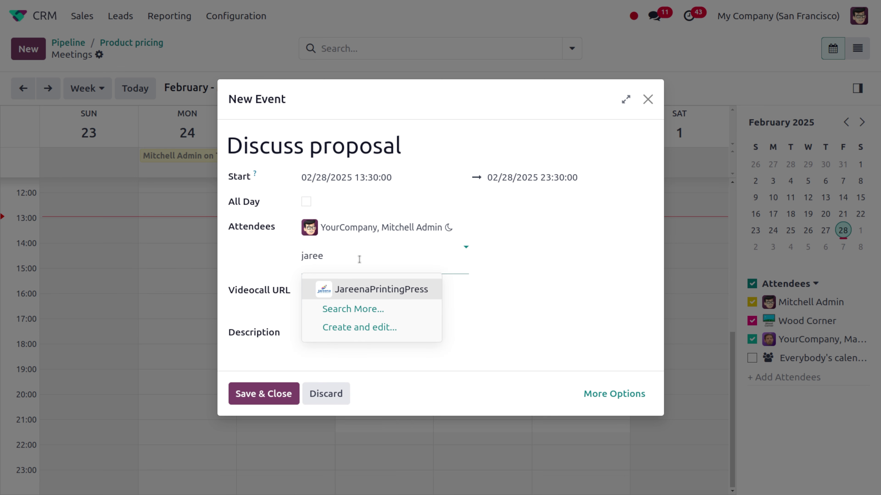
{"action": "key", "text": "Return"}
{"action": "type", "text": "mar"}
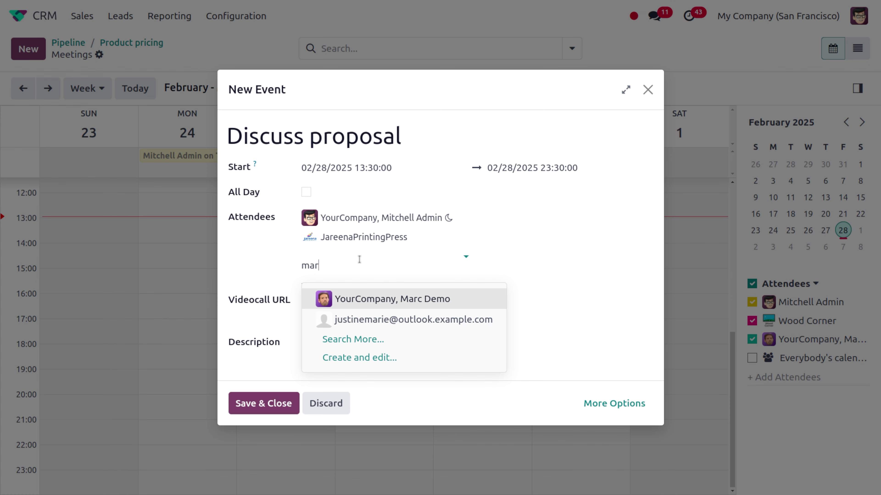
{"action": "key", "text": "Return"}
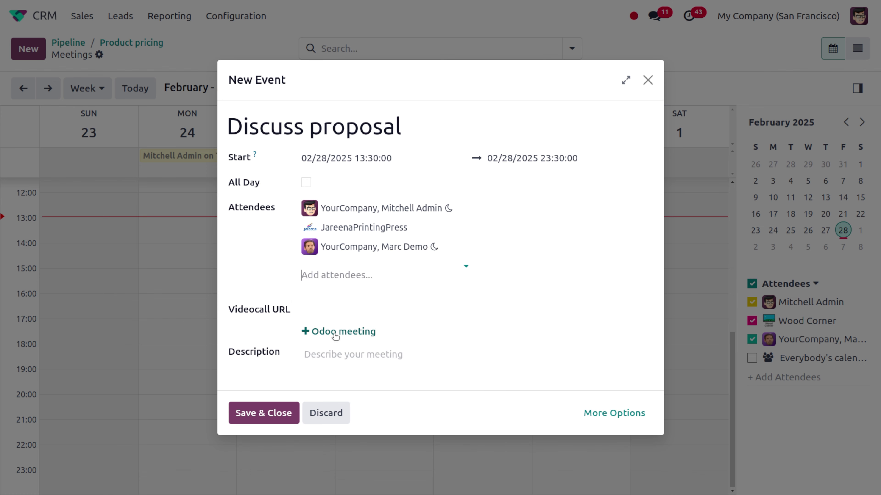
{"action": "left_click", "coordinate": [333, 334]}
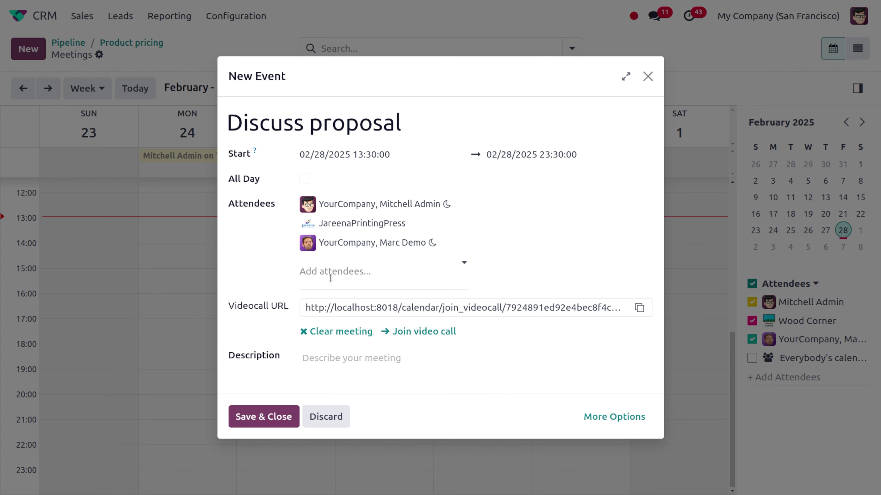
{"action": "left_click", "coordinate": [270, 418]}
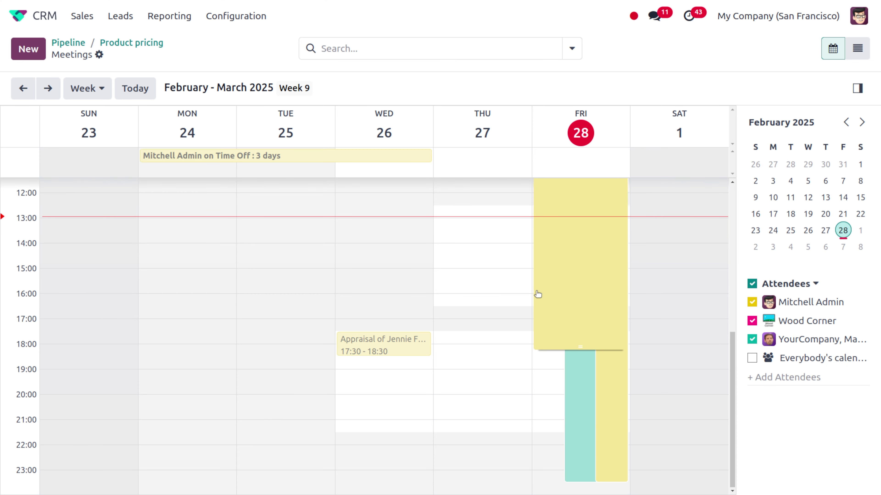
Step: Return to the Product pricing opportunity and bring its chatter into view
{"action": "scroll", "coordinate": [489, 327], "scroll_direction": "up", "scroll_amount": 10}
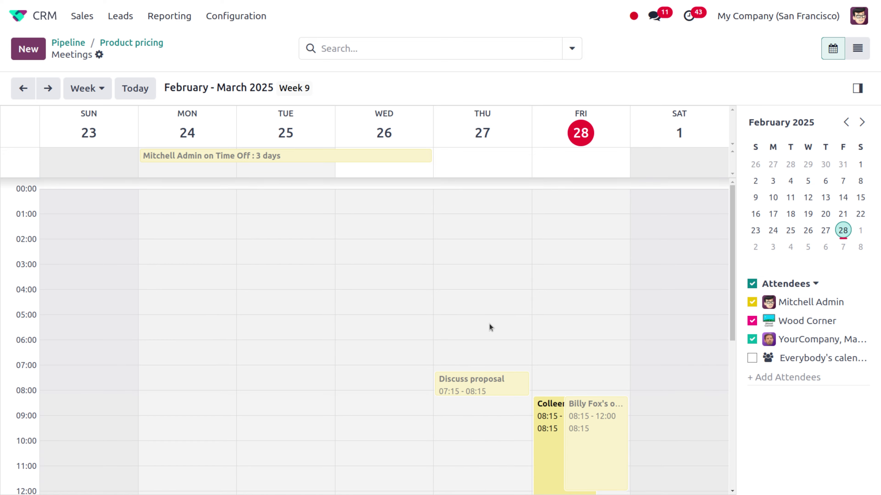
{"action": "left_click", "coordinate": [145, 43]}
{"action": "scroll", "coordinate": [257, 387], "scroll_direction": "down", "scroll_amount": 5}
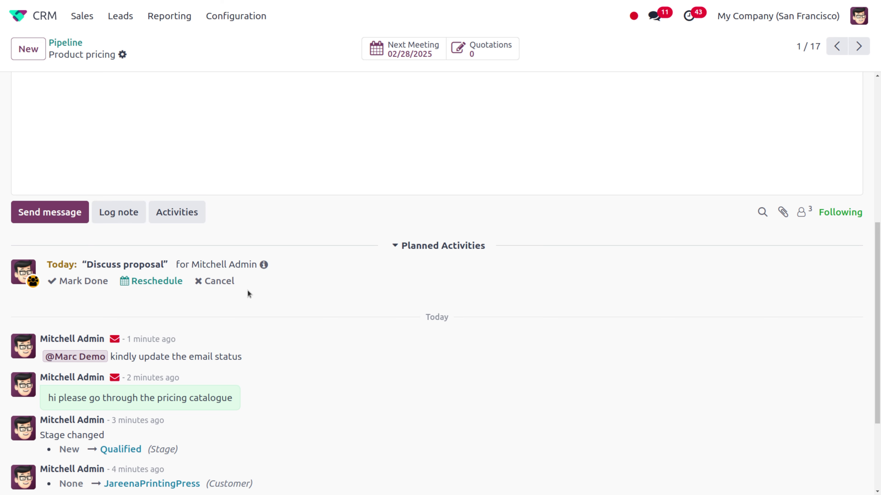
{"action": "scroll", "coordinate": [399, 308], "scroll_direction": "up", "scroll_amount": 3}
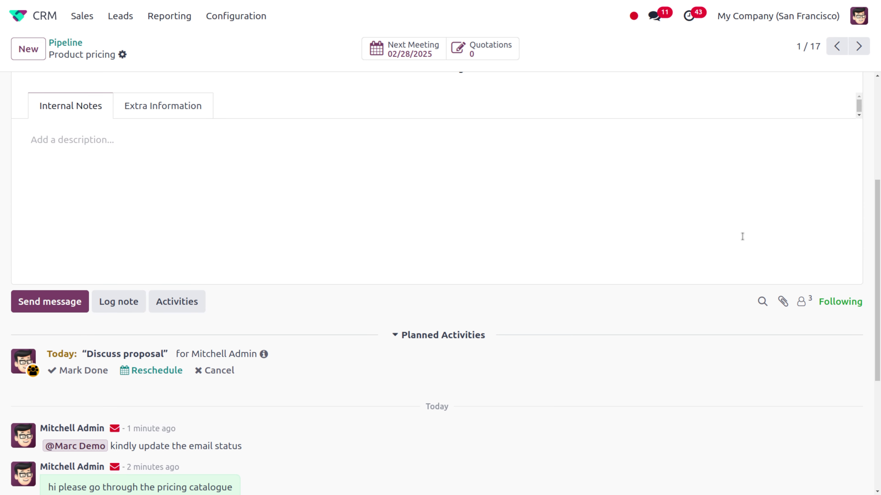
Step: Search the chatter messages for 'kindly', check the single match, then close the search
{"action": "left_click", "coordinate": [762, 303]}
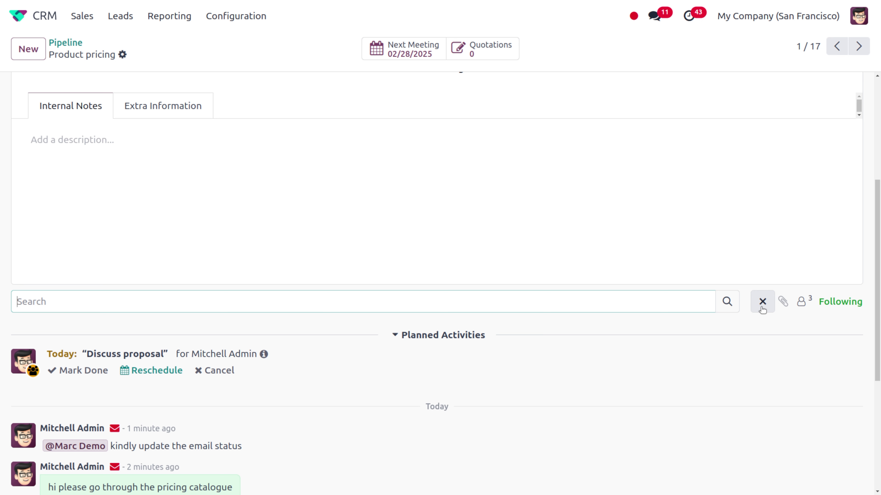
{"action": "type", "text": "k"}
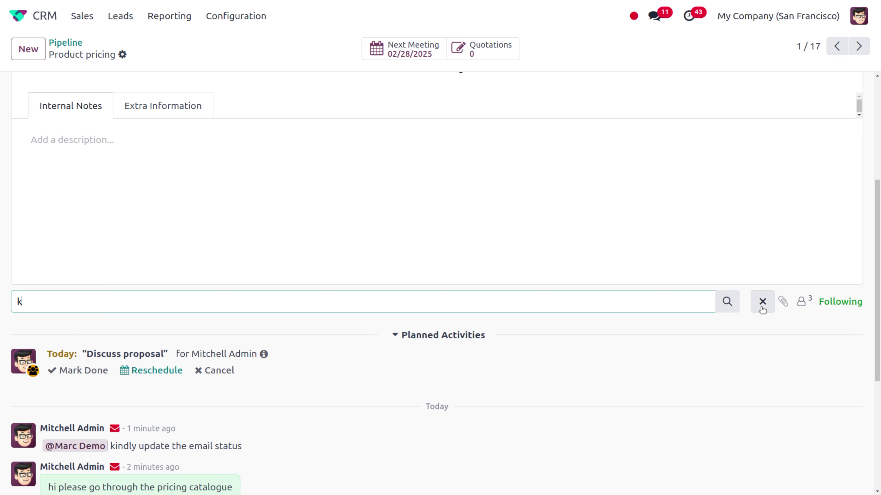
{"action": "type", "text": "indly"}
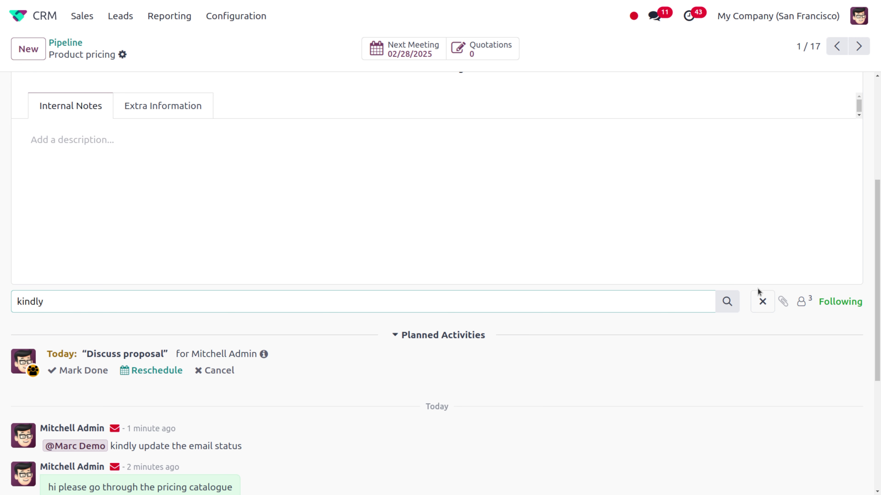
{"action": "left_click", "coordinate": [732, 304]}
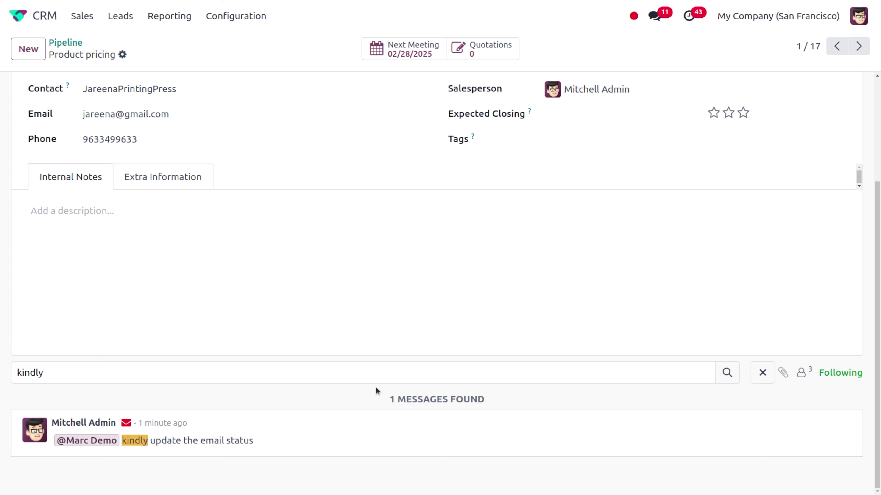
{"action": "left_click", "coordinate": [766, 376]}
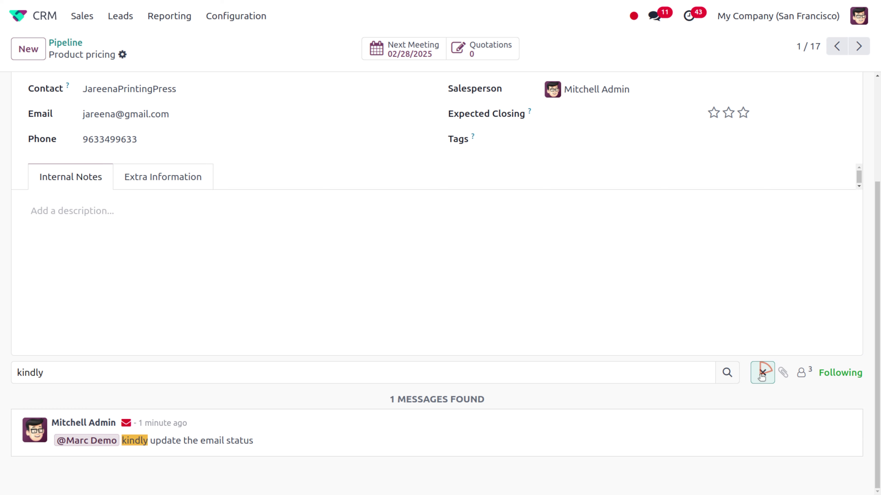
Step: Attach 1_Large meeting table.pdf from the Downloads folder to the opportunity
{"action": "left_click", "coordinate": [787, 373]}
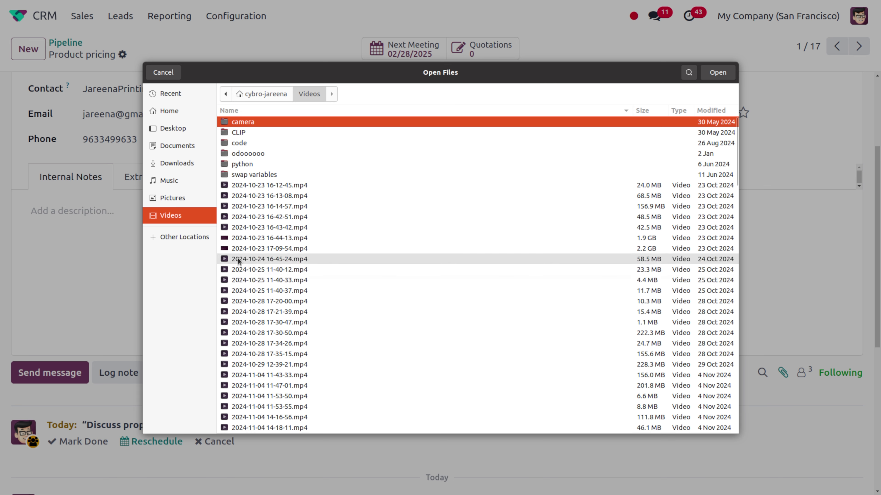
{"action": "left_click", "coordinate": [164, 150]}
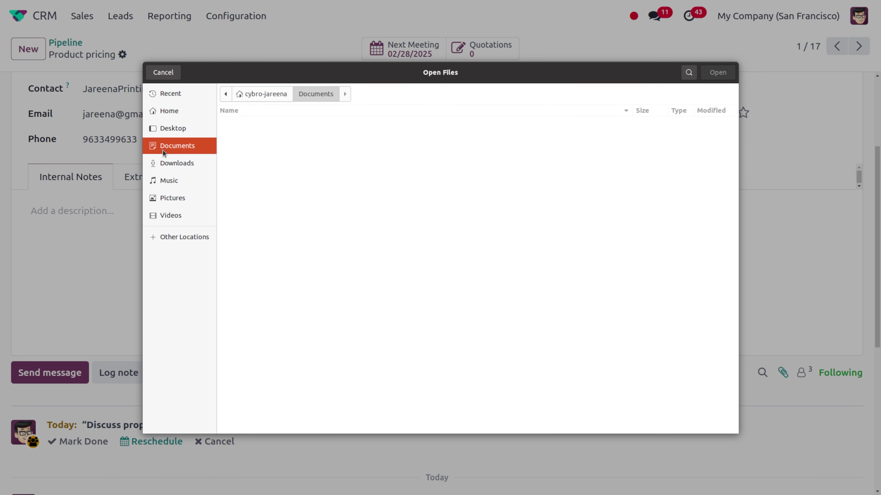
{"action": "left_click", "coordinate": [182, 167]}
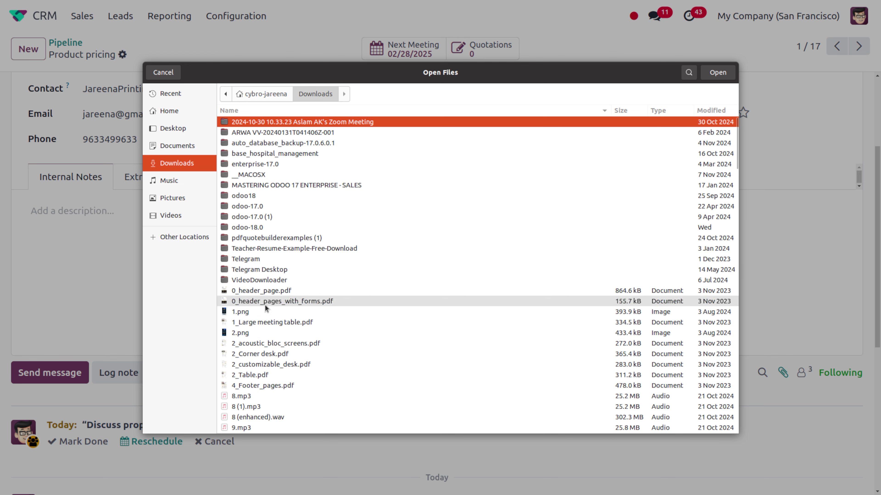
{"action": "left_click", "coordinate": [278, 325]}
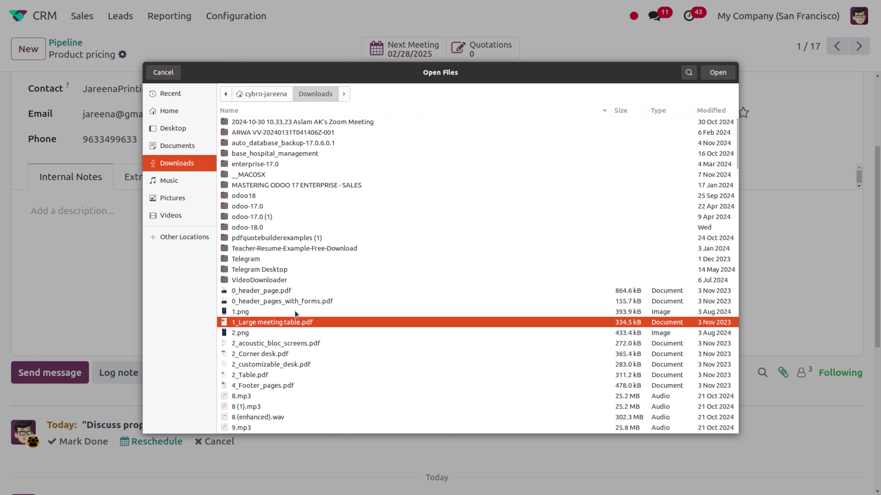
{"action": "left_click", "coordinate": [706, 75]}
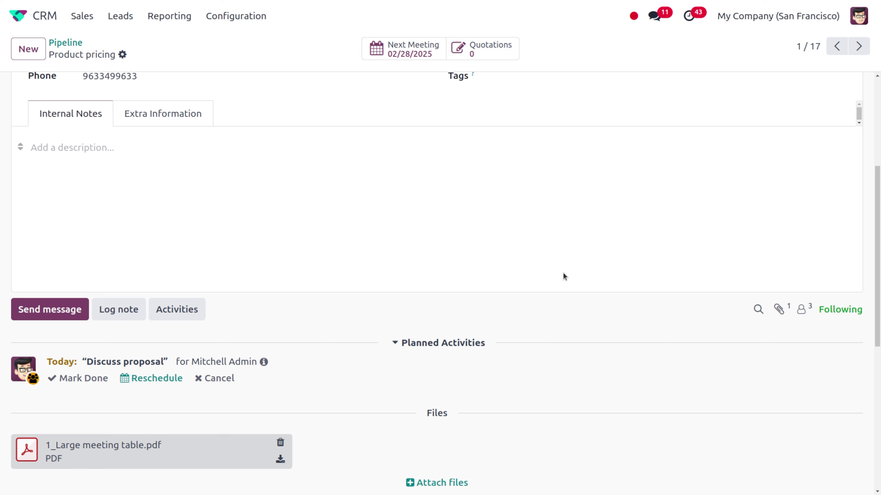
{"action": "scroll", "coordinate": [563, 277], "scroll_direction": "down", "scroll_amount": 5}
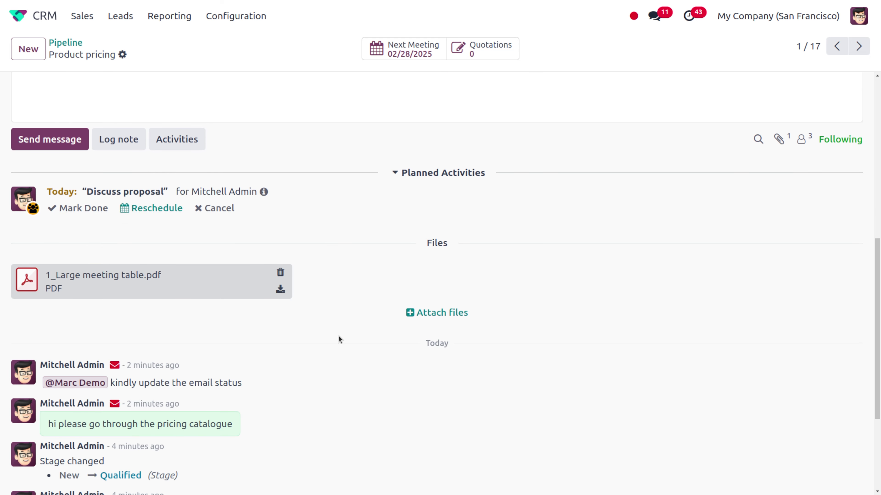
{"action": "mouse_move", "coordinate": [247, 374]}
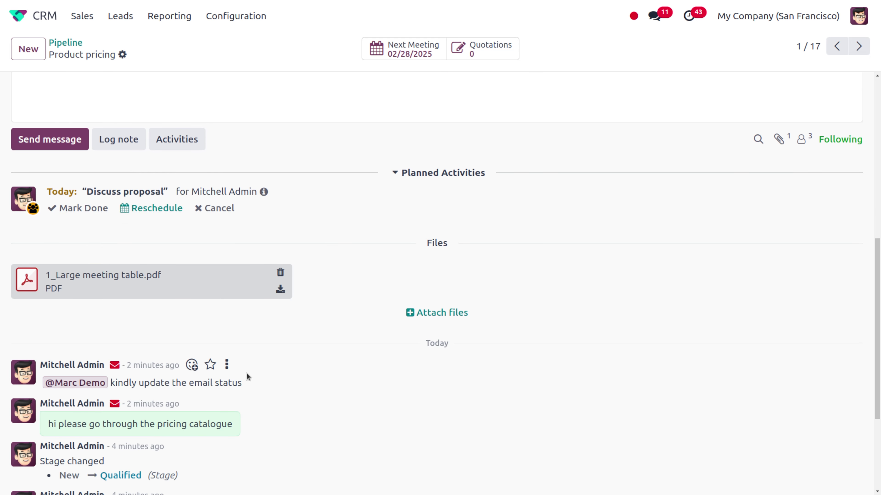
Step: React with 😉 to the 'kindly update the email status' note instead of a smiley, star it, and show its more-actions menu
{"action": "left_click", "coordinate": [192, 365]}
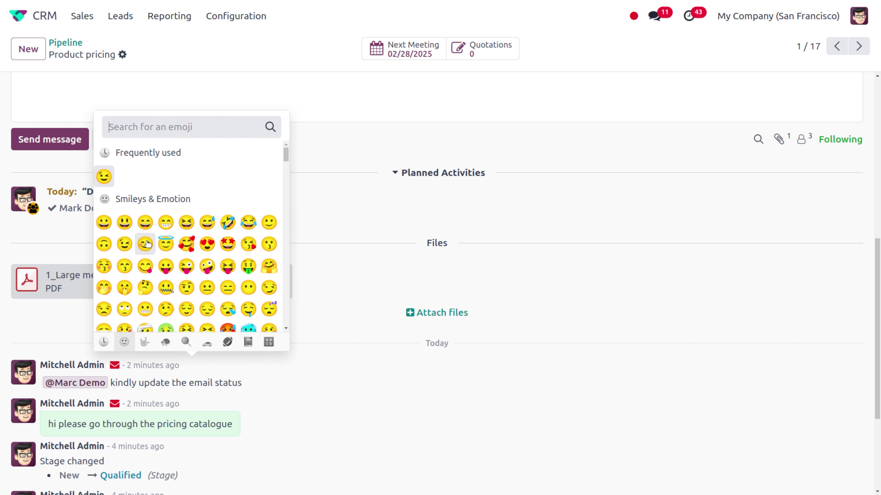
{"action": "left_click", "coordinate": [142, 247]}
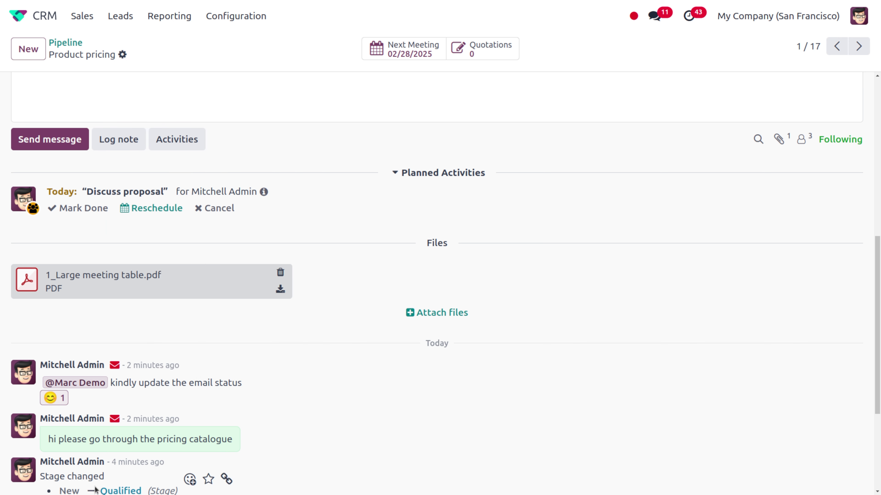
{"action": "left_click", "coordinate": [61, 400]}
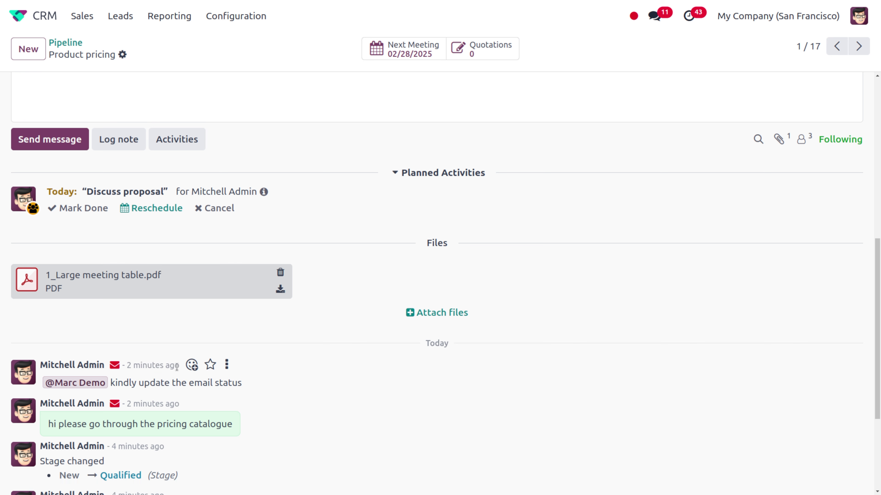
{"action": "left_click", "coordinate": [192, 365]}
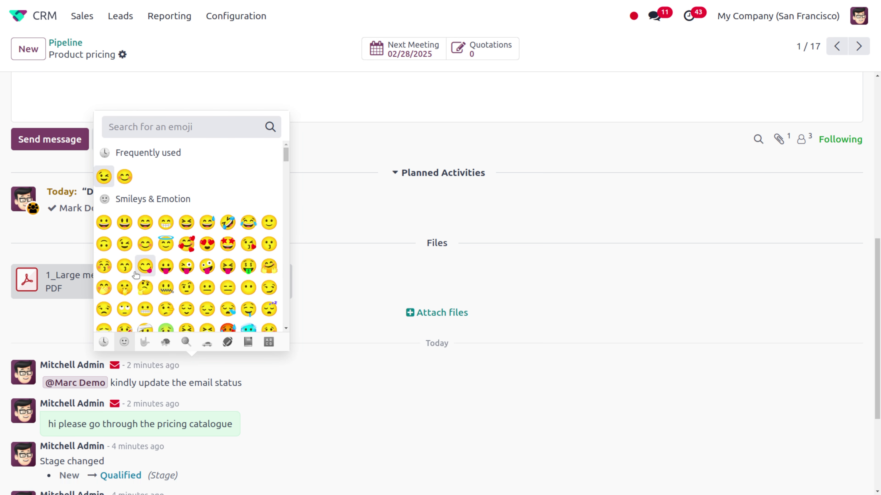
{"action": "left_click", "coordinate": [124, 245]}
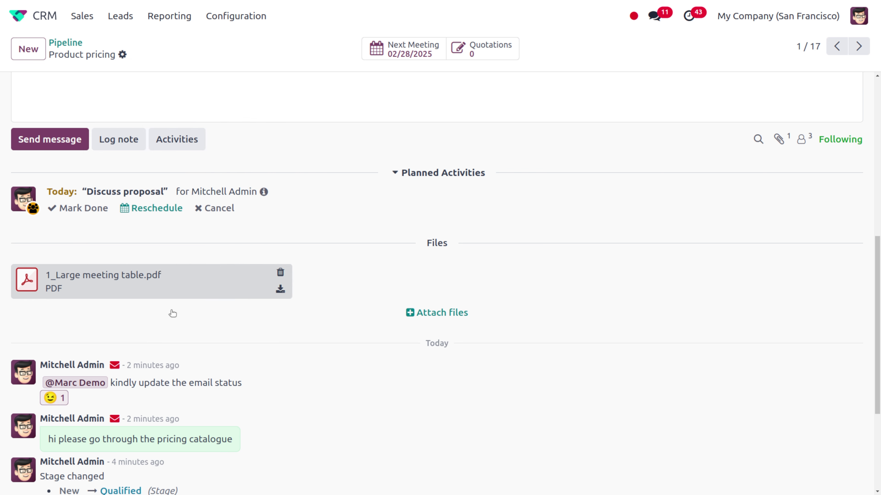
{"action": "left_click", "coordinate": [210, 365]}
{"action": "left_click", "coordinate": [227, 365]}
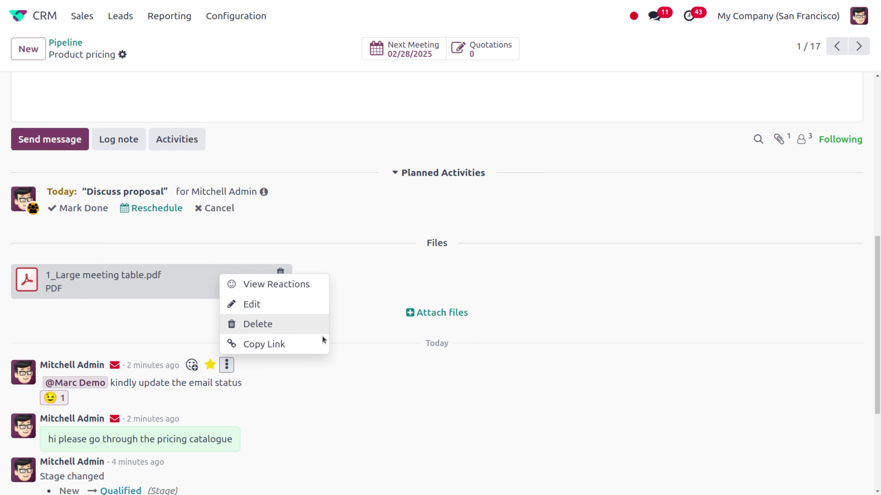
{"action": "left_click", "coordinate": [437, 312]}
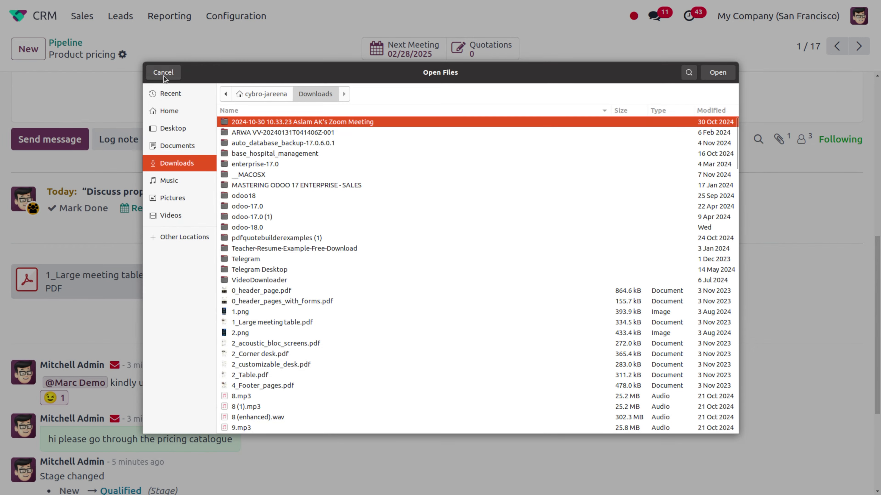
{"action": "left_click", "coordinate": [164, 73]}
{"action": "scroll", "coordinate": [605, 305], "scroll_direction": "up", "scroll_amount": 1}
{"action": "scroll", "coordinate": [605, 305], "scroll_direction": "up", "scroll_amount": 6}
{"action": "scroll", "coordinate": [604, 306], "scroll_direction": "down", "scroll_amount": 4}
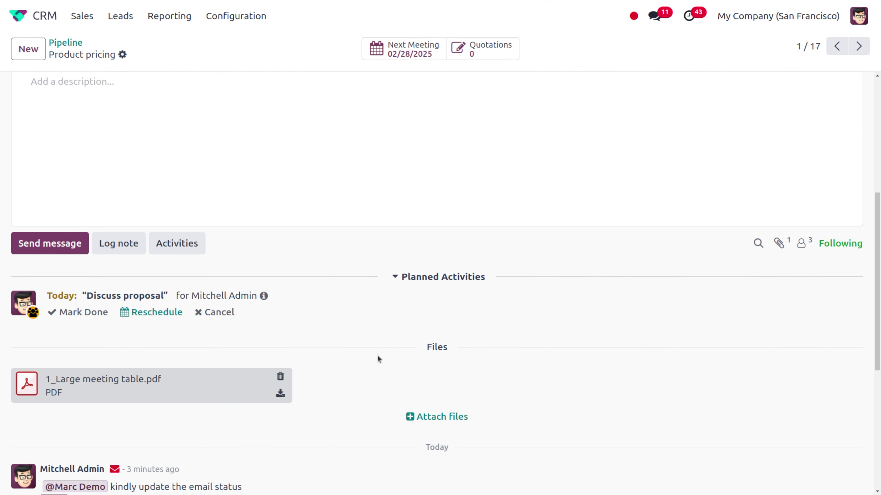
{"action": "scroll", "coordinate": [377, 356], "scroll_direction": "up", "scroll_amount": 5}
{"action": "scroll", "coordinate": [377, 355], "scroll_direction": "down", "scroll_amount": 7}
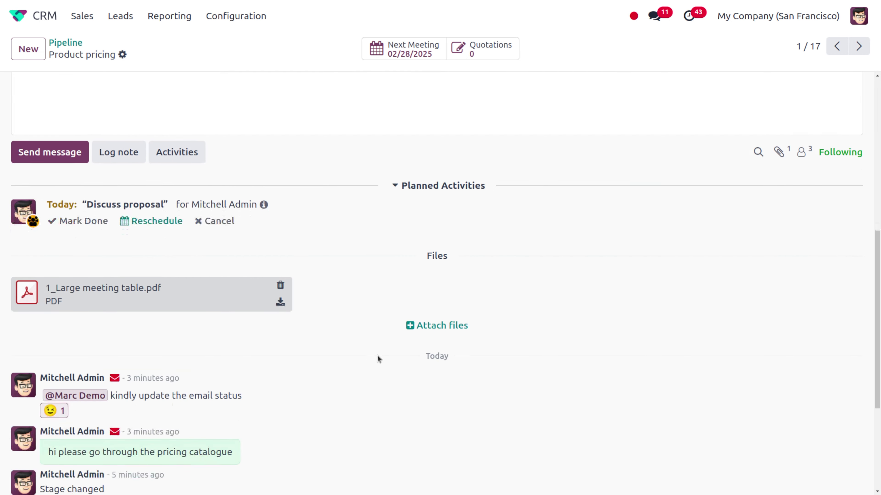
{"action": "scroll", "coordinate": [376, 355], "scroll_direction": "down", "scroll_amount": 5}
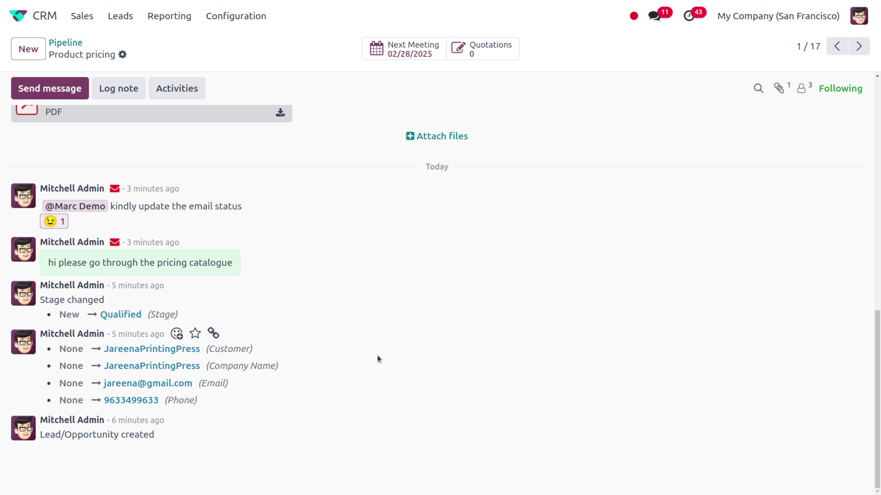
{"action": "left_click_drag", "start_coordinate": [377, 356], "coordinate": [430, 448]}
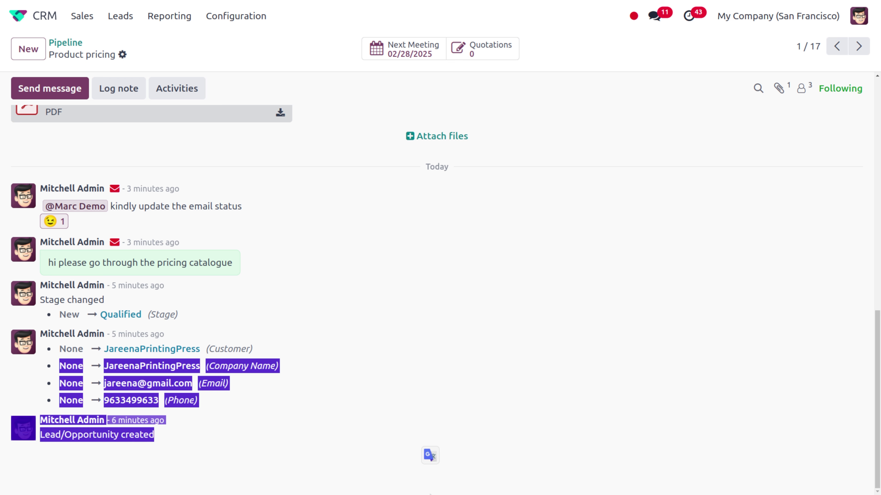
{"action": "scroll", "coordinate": [628, 285], "scroll_direction": "up", "scroll_amount": 10}
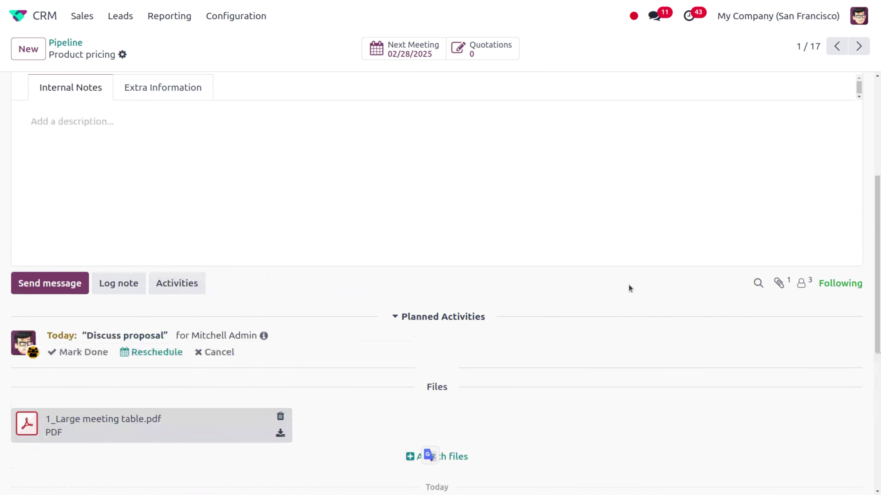